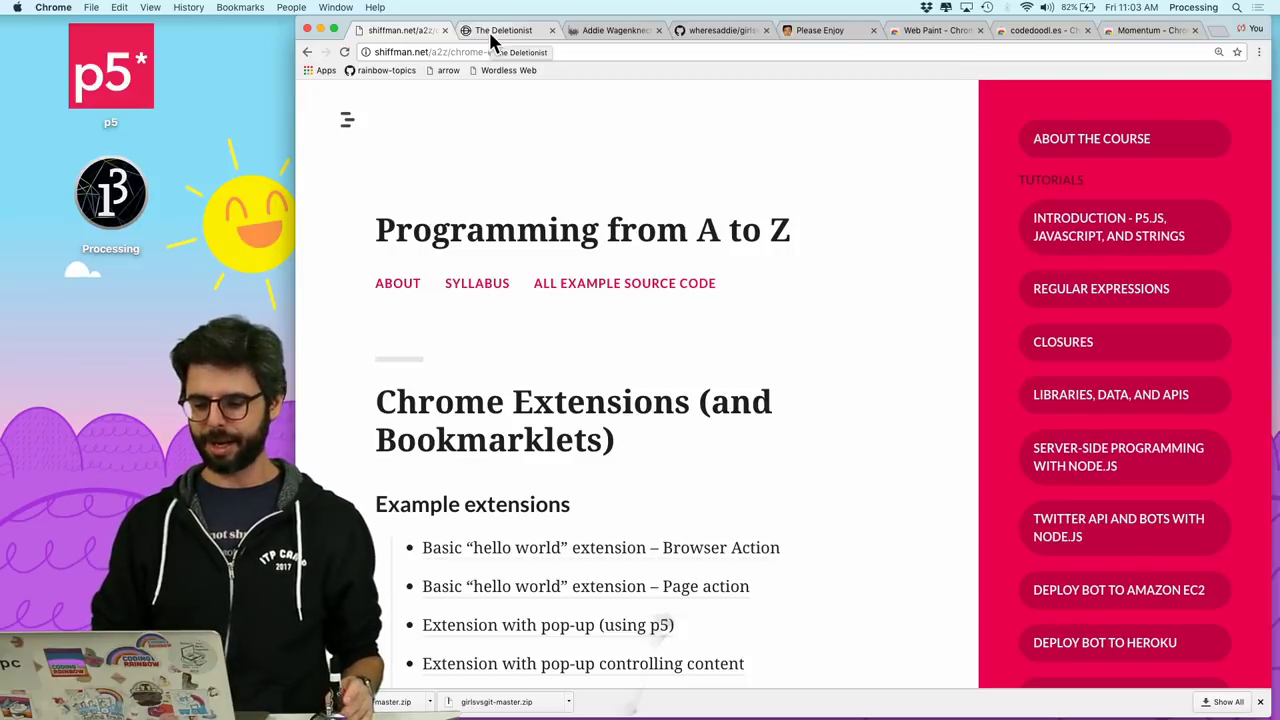
Add The Deletionist bookmarklet from thedeletionist.com to the bookmarks bar and run it on that page
left_click(490, 37)
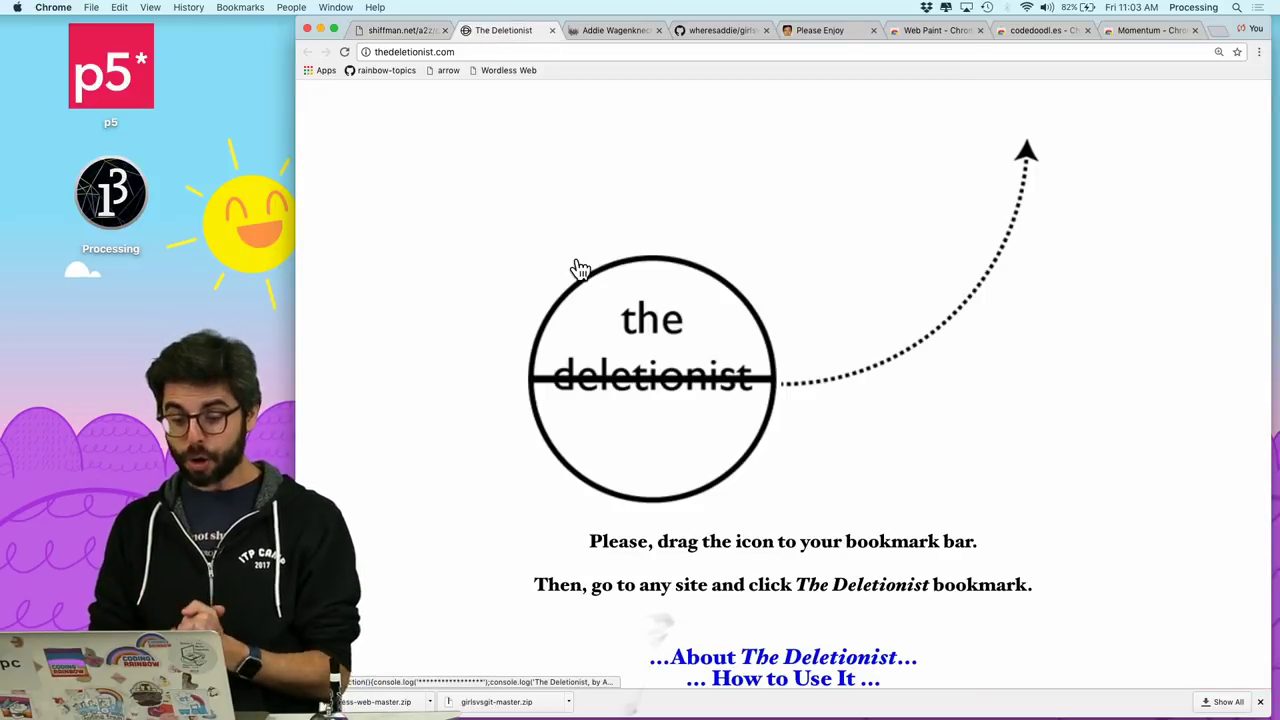
scroll(701, 416, "down", 5)
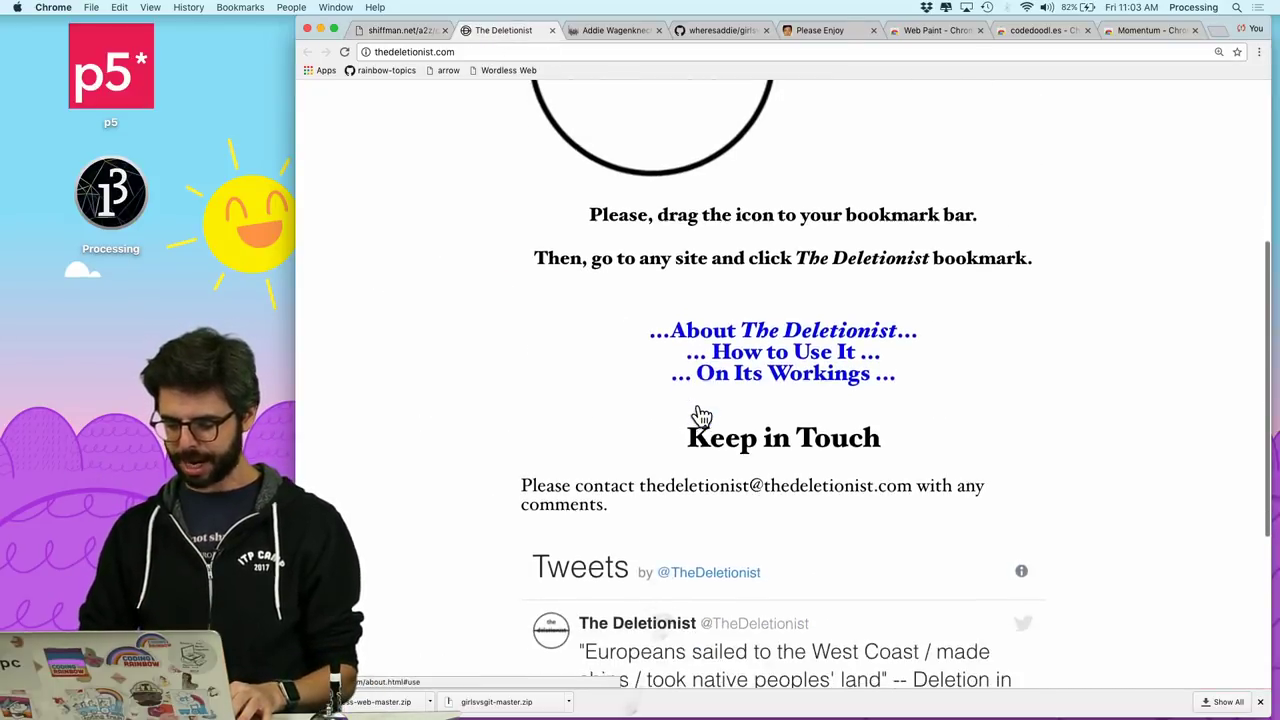
scroll(698, 412, "down", 3)
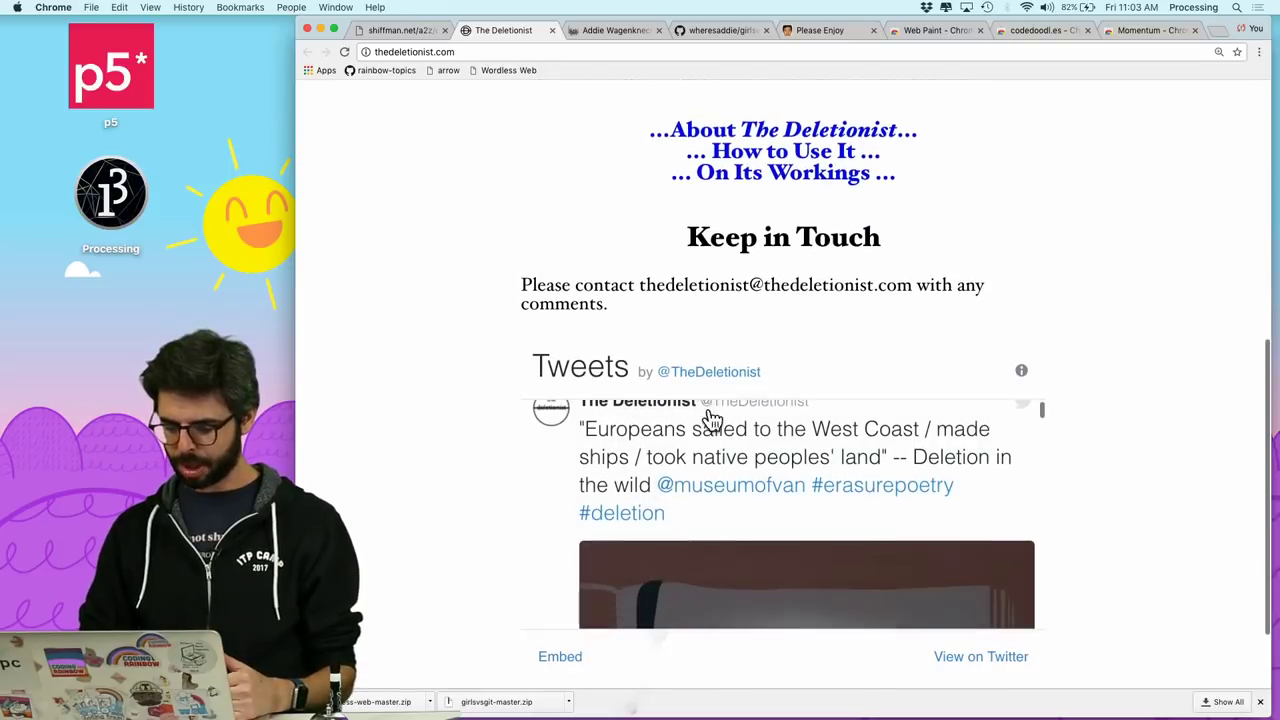
scroll(699, 415, "up", 4)
scroll(698, 404, "up", 3)
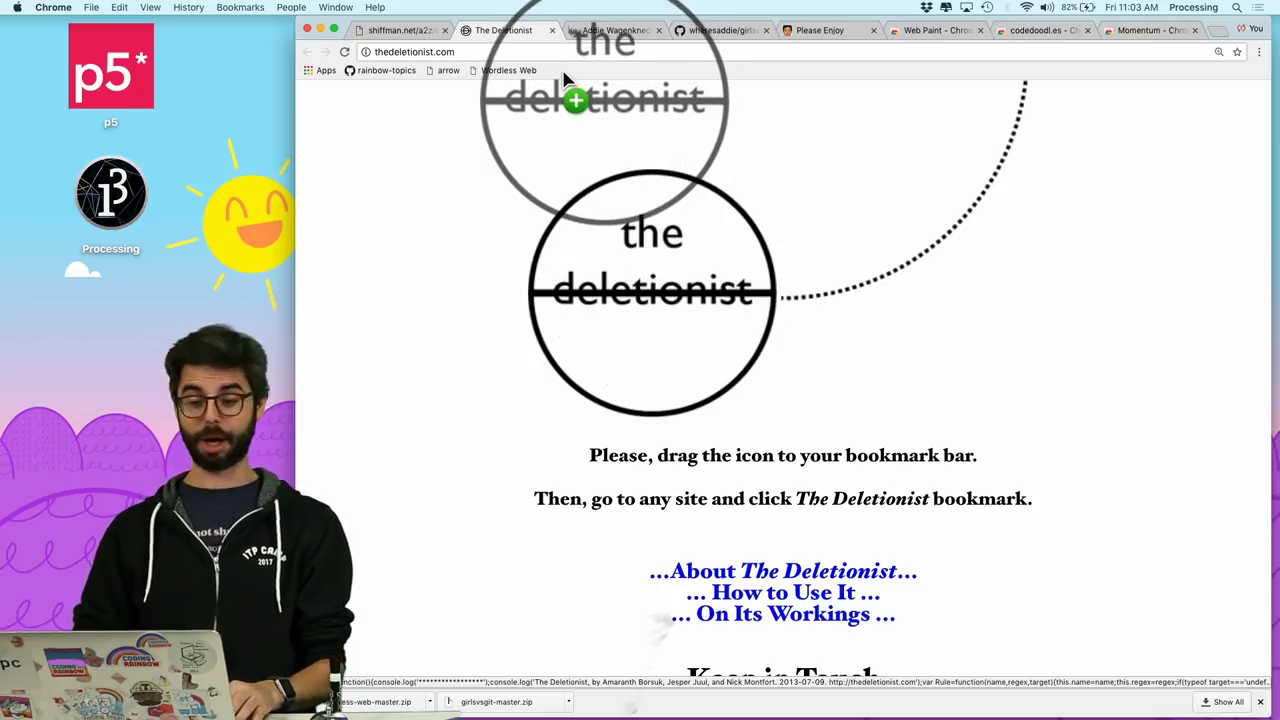
left_click_drag(565, 80, 577, 77)
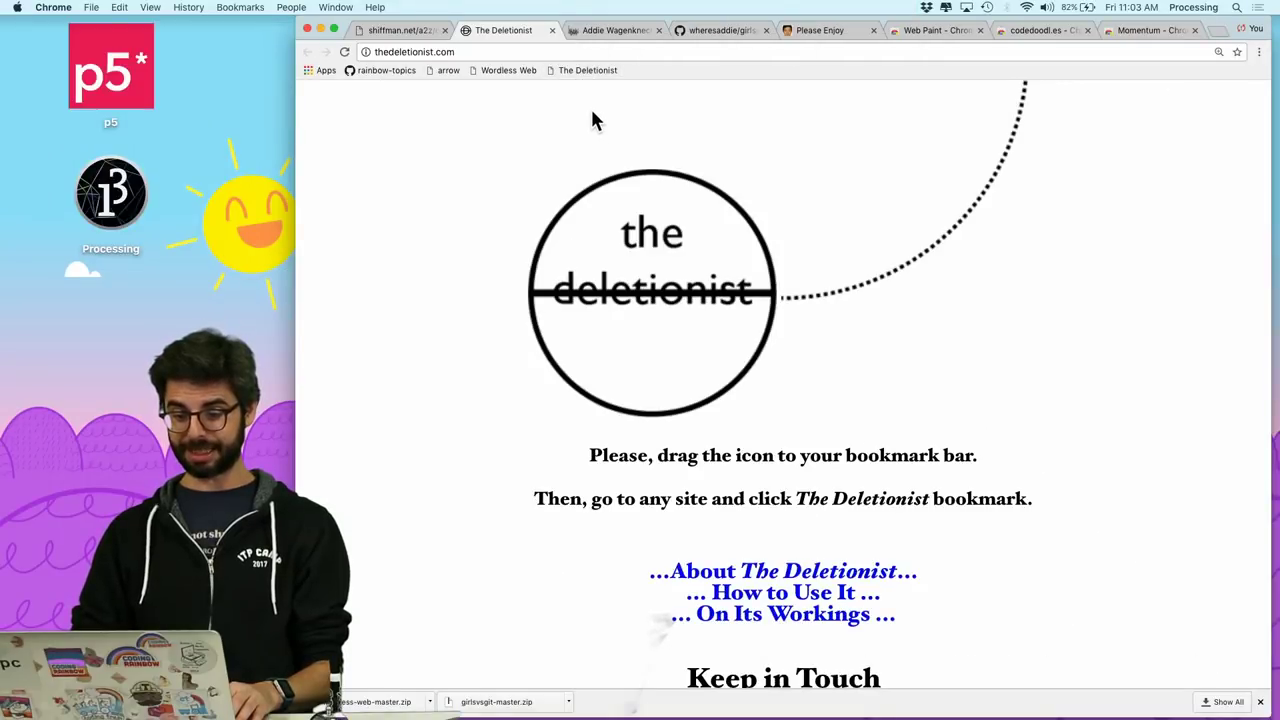
left_click(588, 70)
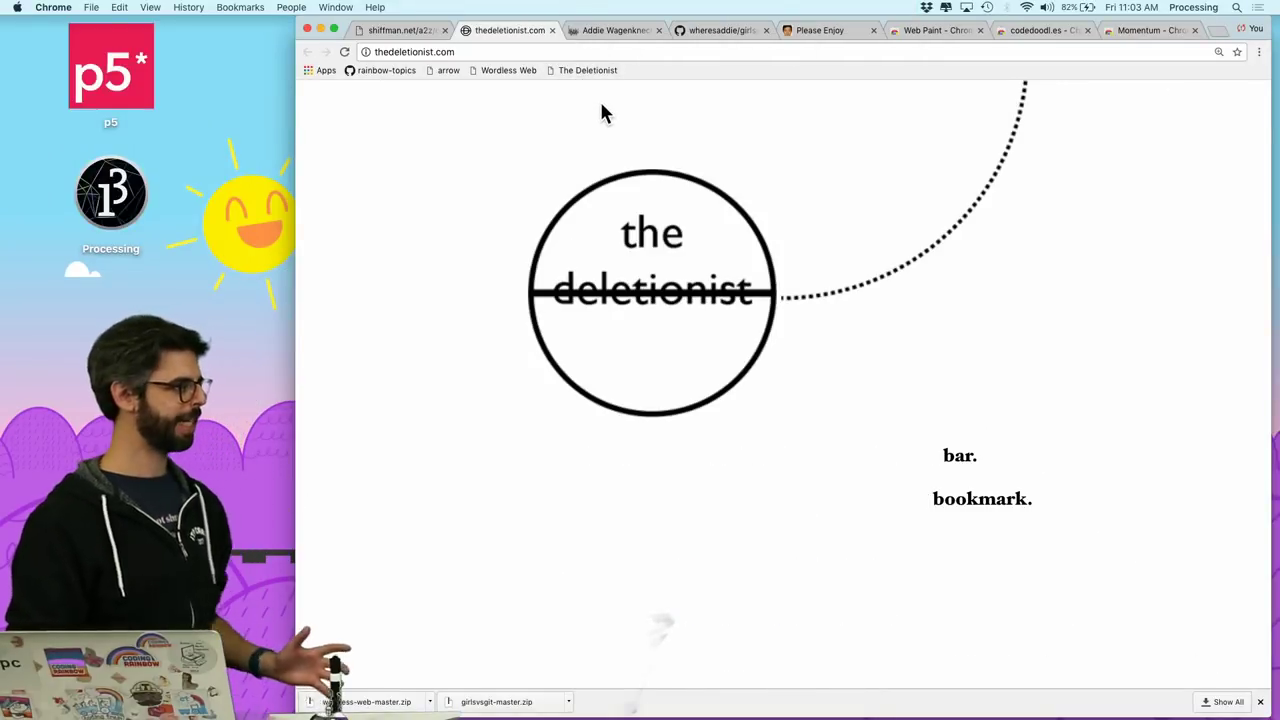
Load the A2Z-F17 course repository on GitHub and run The Deletionist bookmarklet on it
left_click(558, 52)
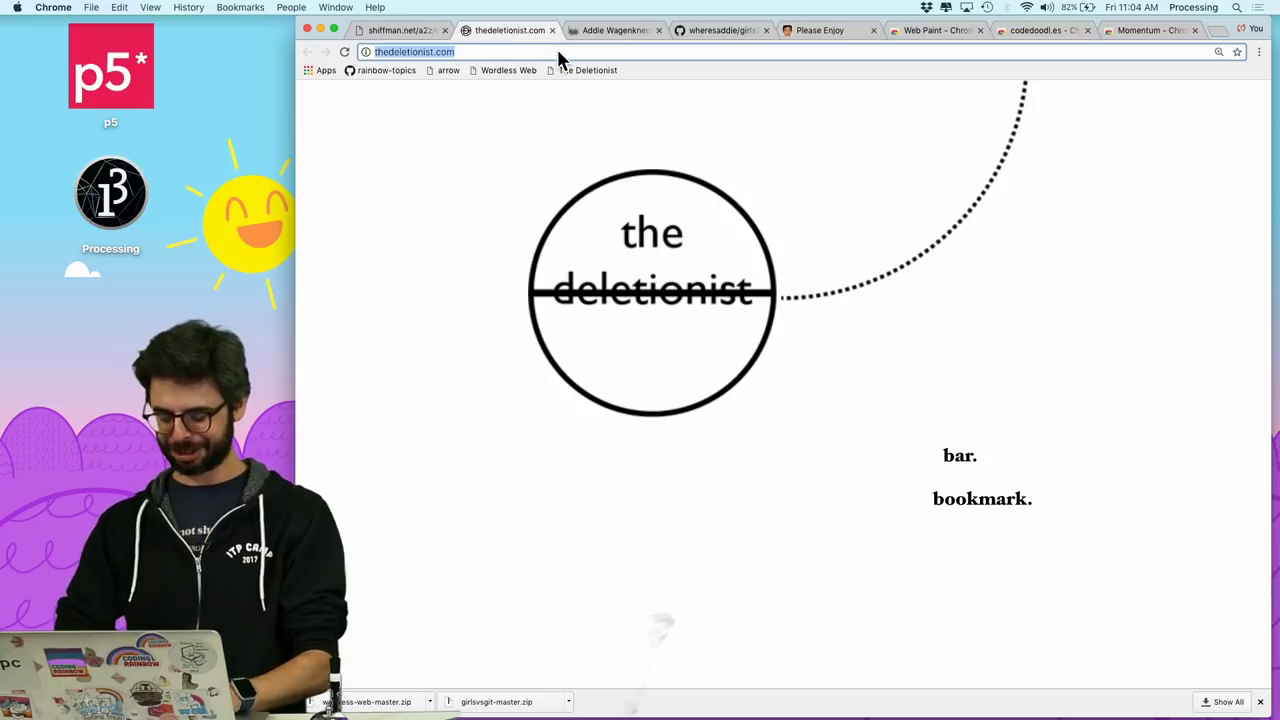
type("git")
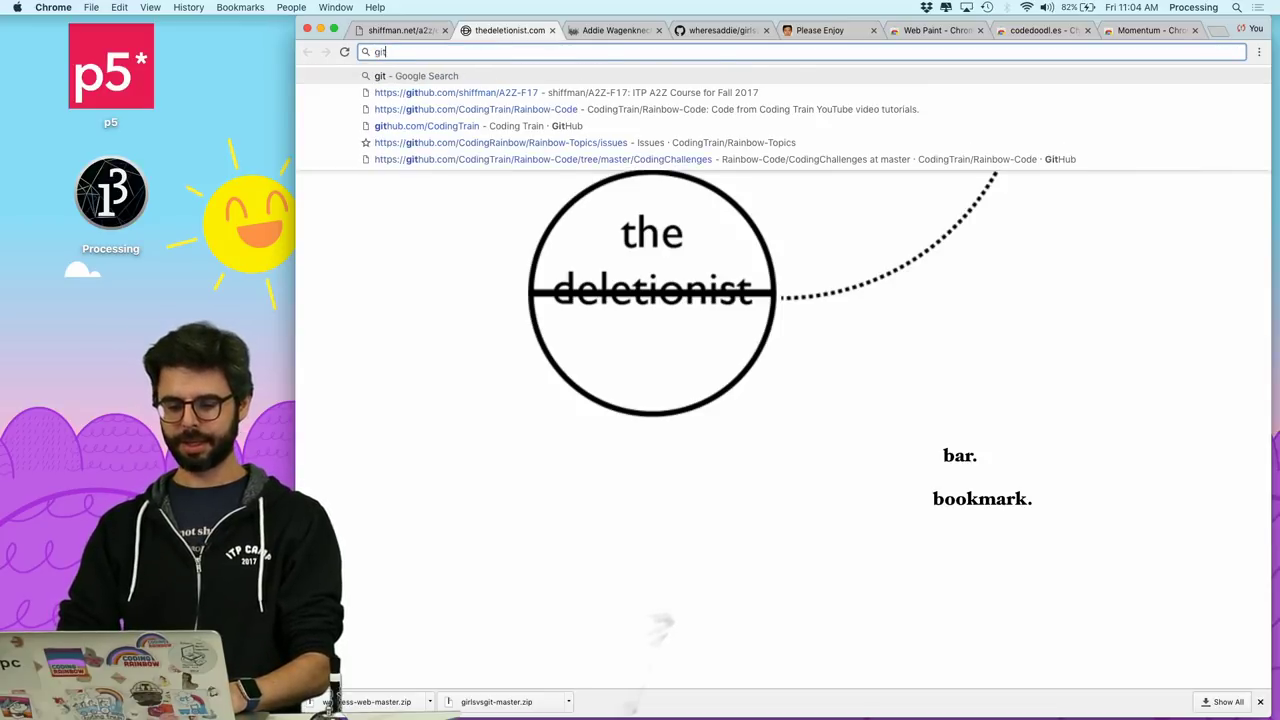
type("uhub.com/shiffman/A2Z-F17")
key("Return")
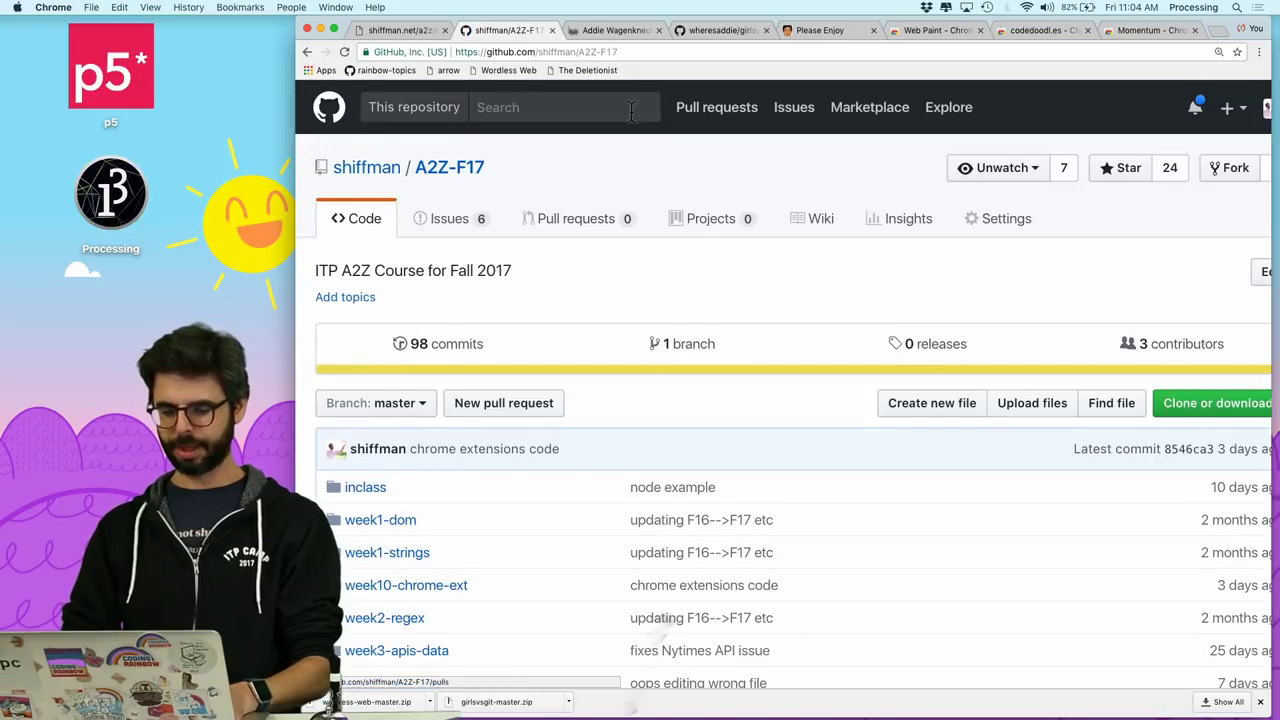
left_click(588, 71)
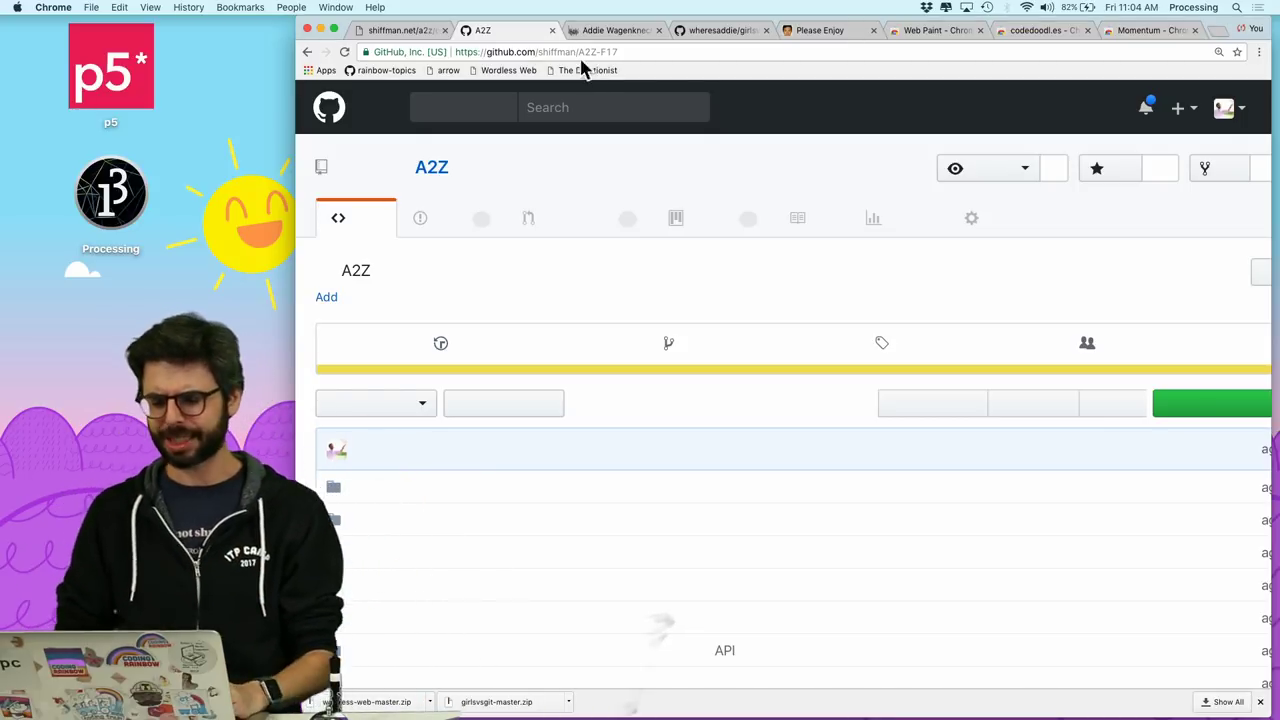
left_click(577, 54)
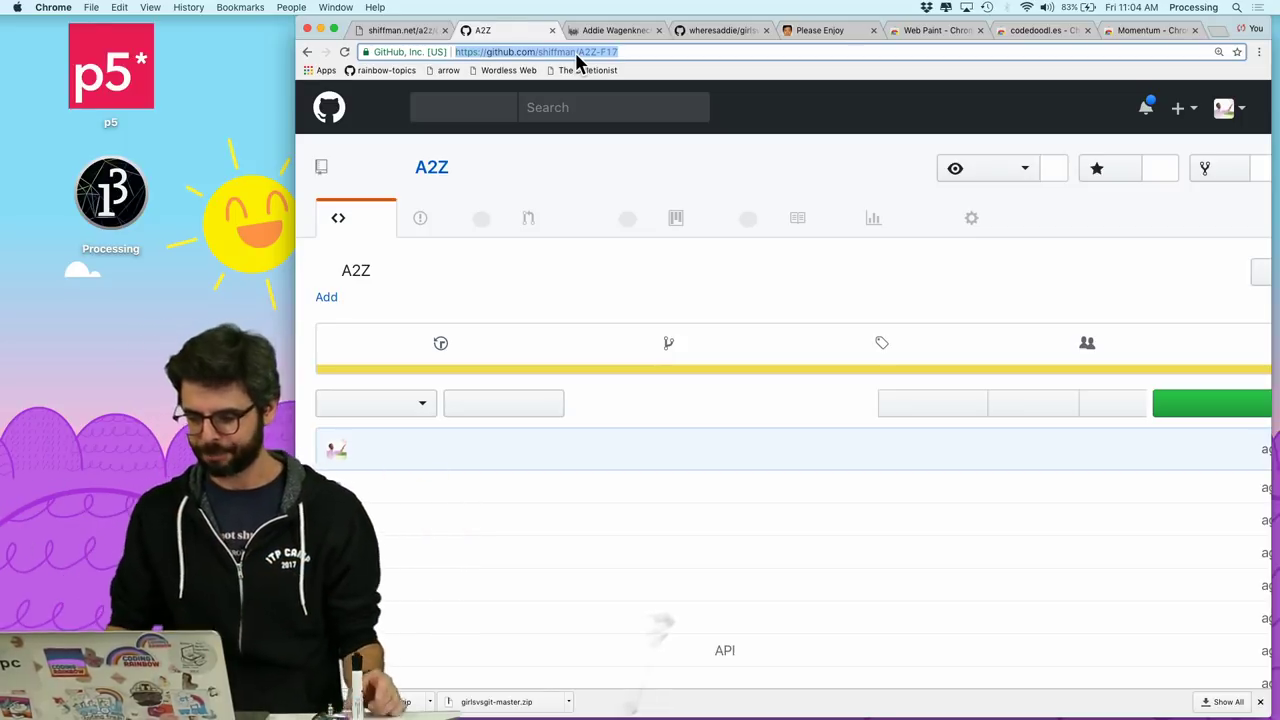
Examine the artist's portfolio site and the girlsvsgit repository's README, including its project description and example screenshot
key("ctrl+Tab")
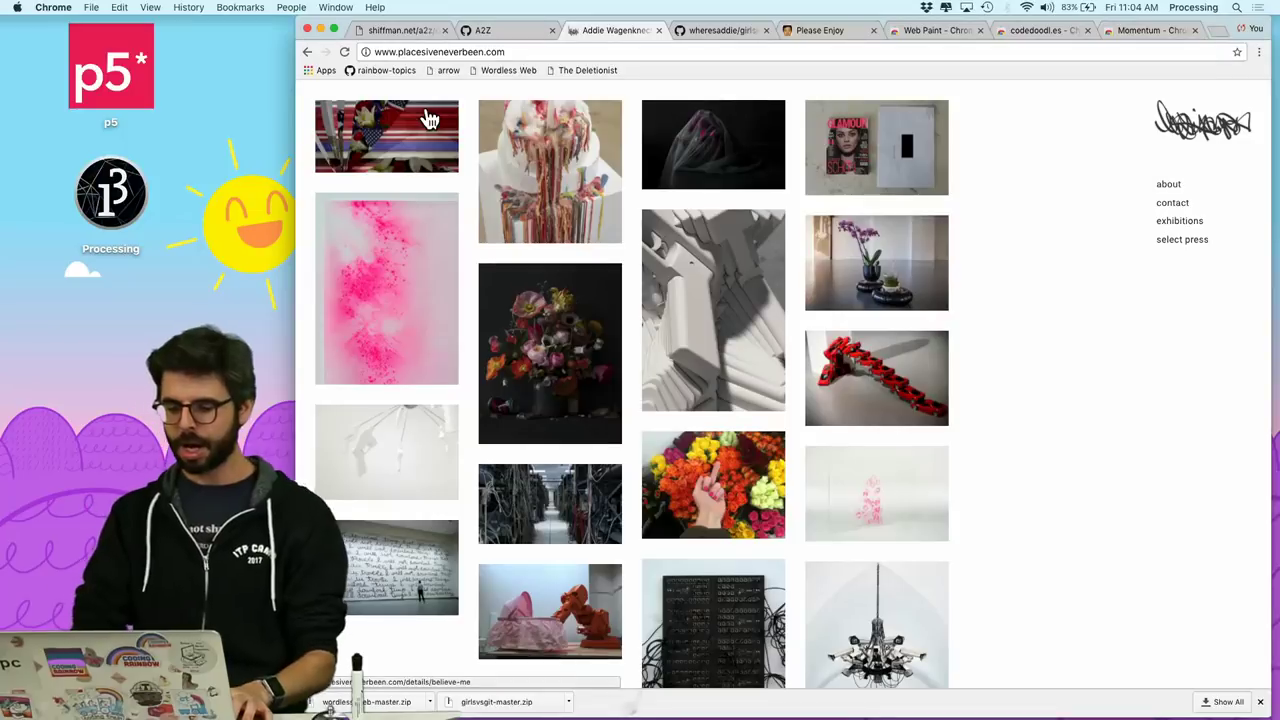
left_click(701, 31)
scroll(519, 346, "down", 10)
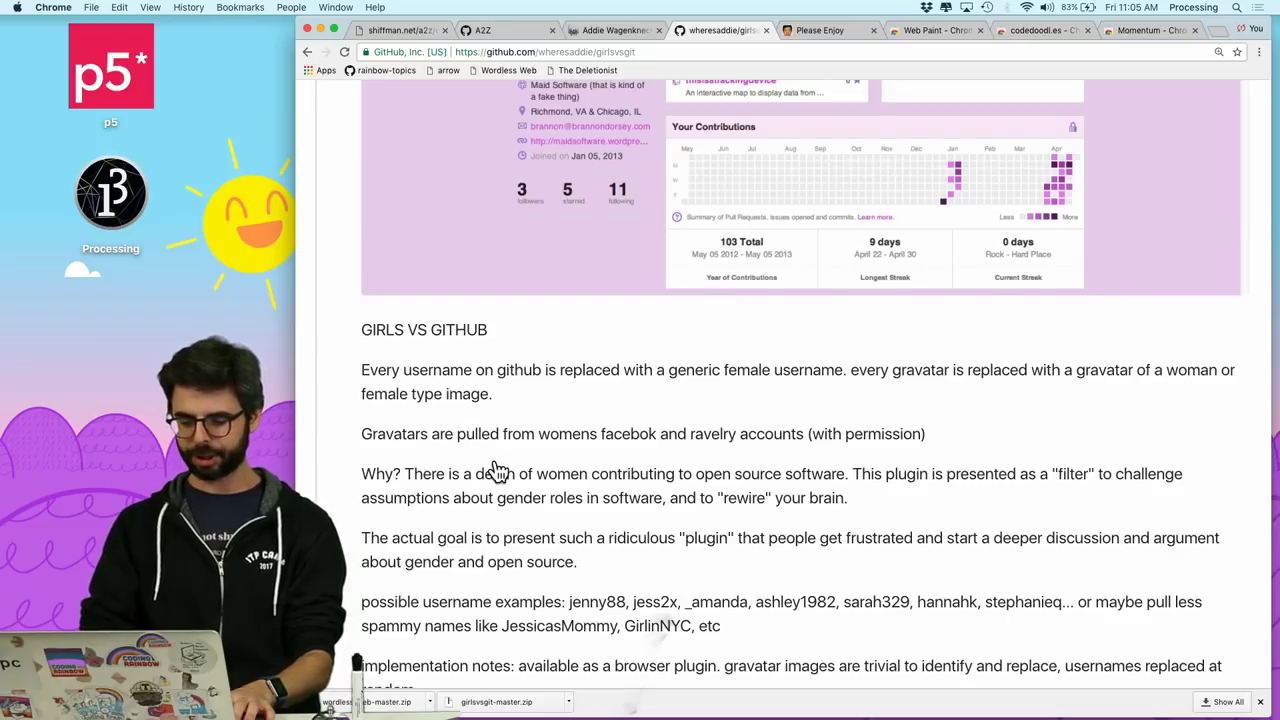
scroll(497, 470, "down", 3)
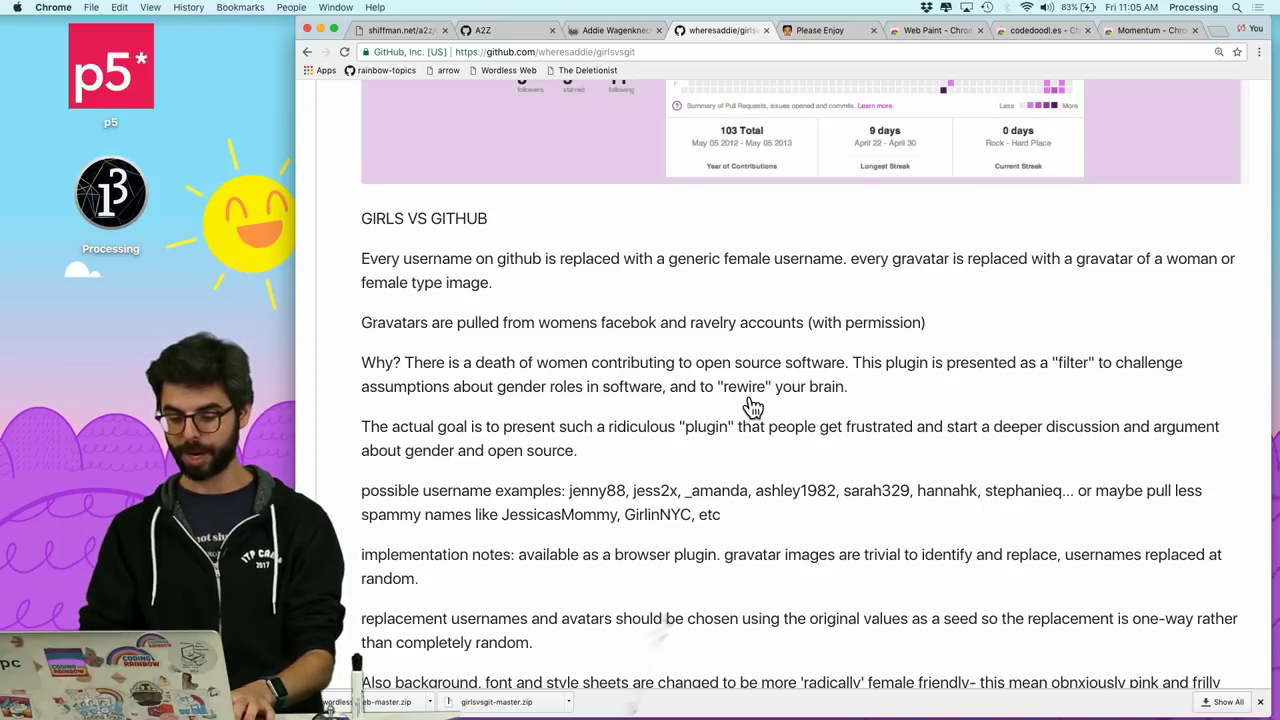
scroll(753, 407, "up", 10)
scroll(757, 414, "down", 5)
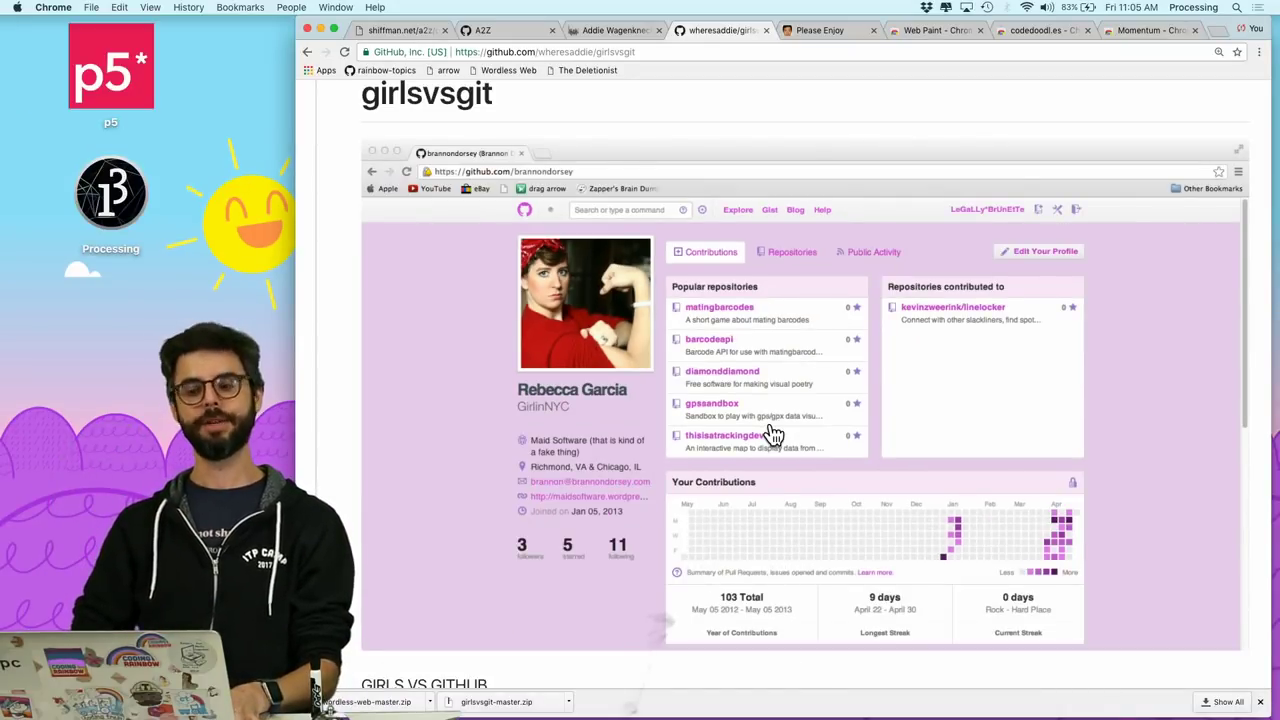
View the Wordless Web project page, and install the Web Paint extension from its Chrome Web Store listing
left_click(846, 26)
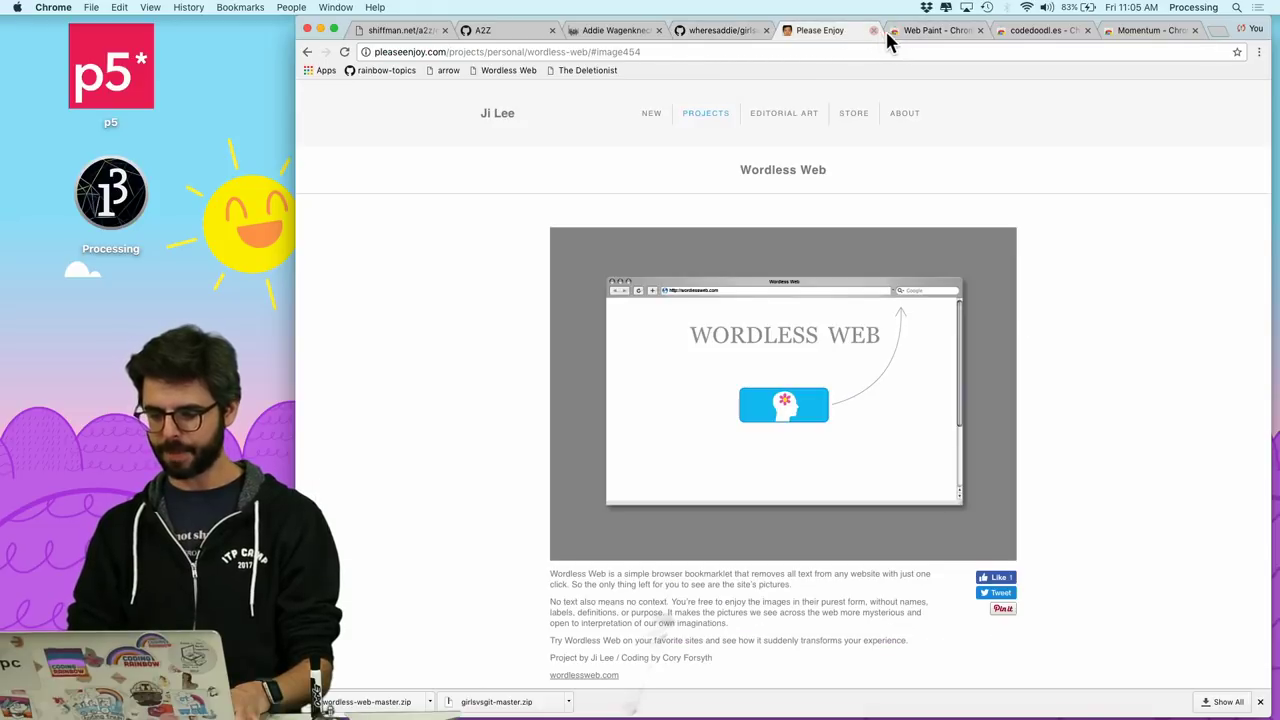
left_click(909, 38)
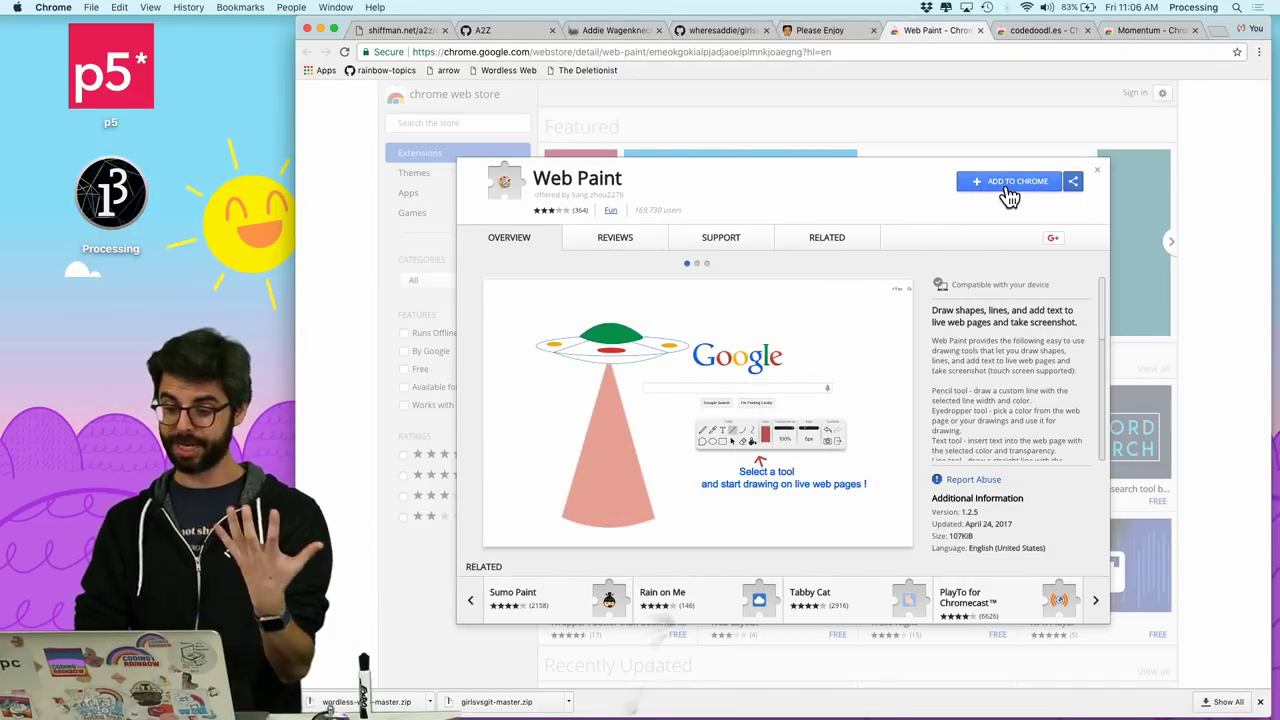
left_click(1010, 194)
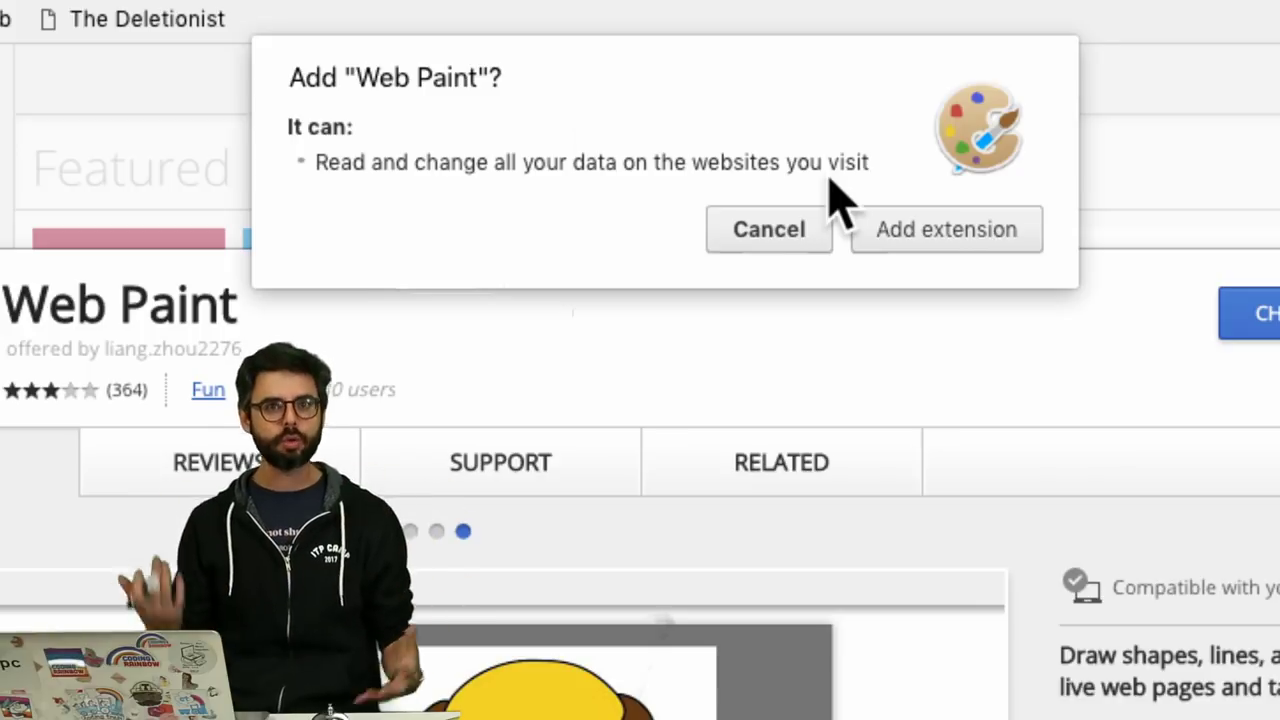
left_click(931, 229)
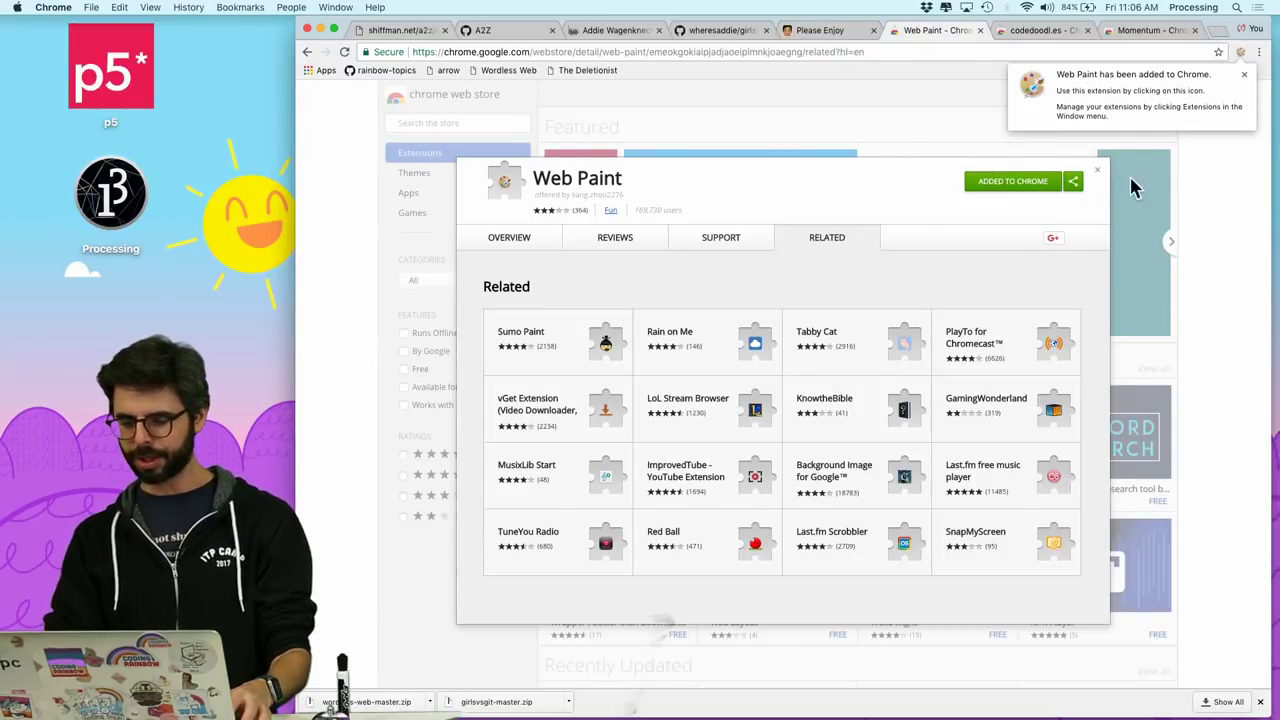
Open the A2Z-F17 GitHub repository in a new tab and start Web Paint on it
key("super+t")
type("github")
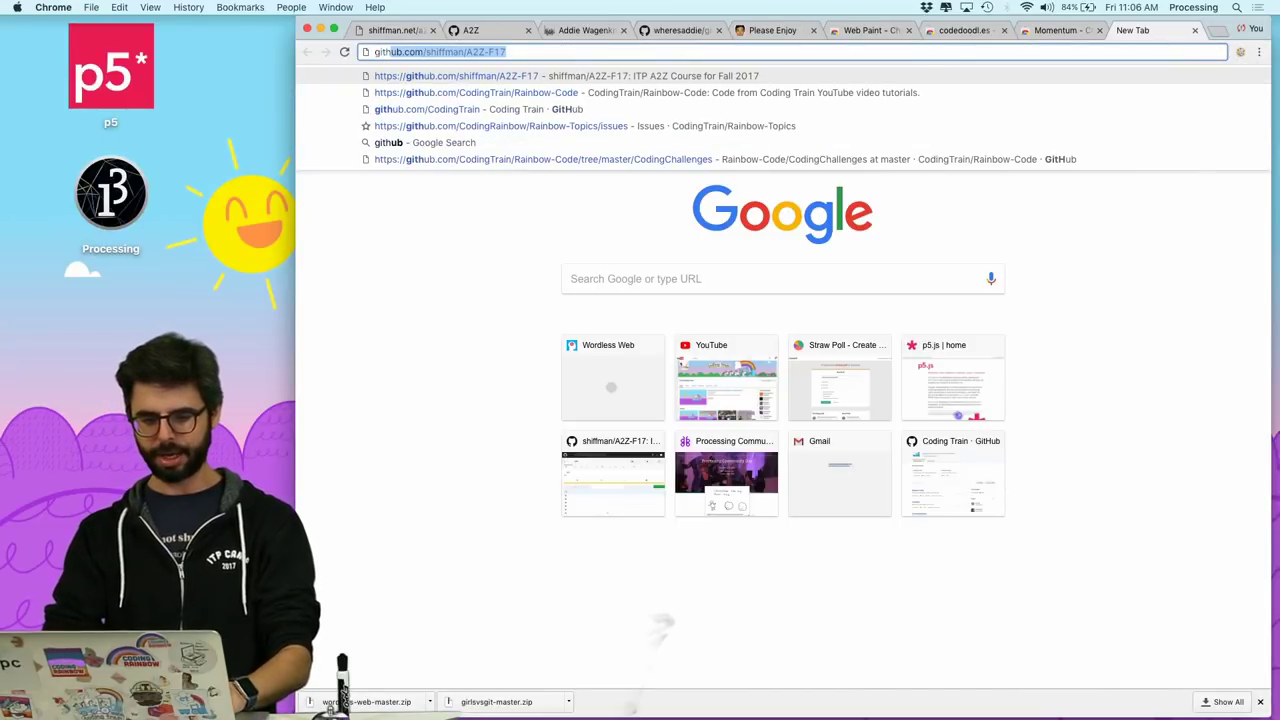
key("Return")
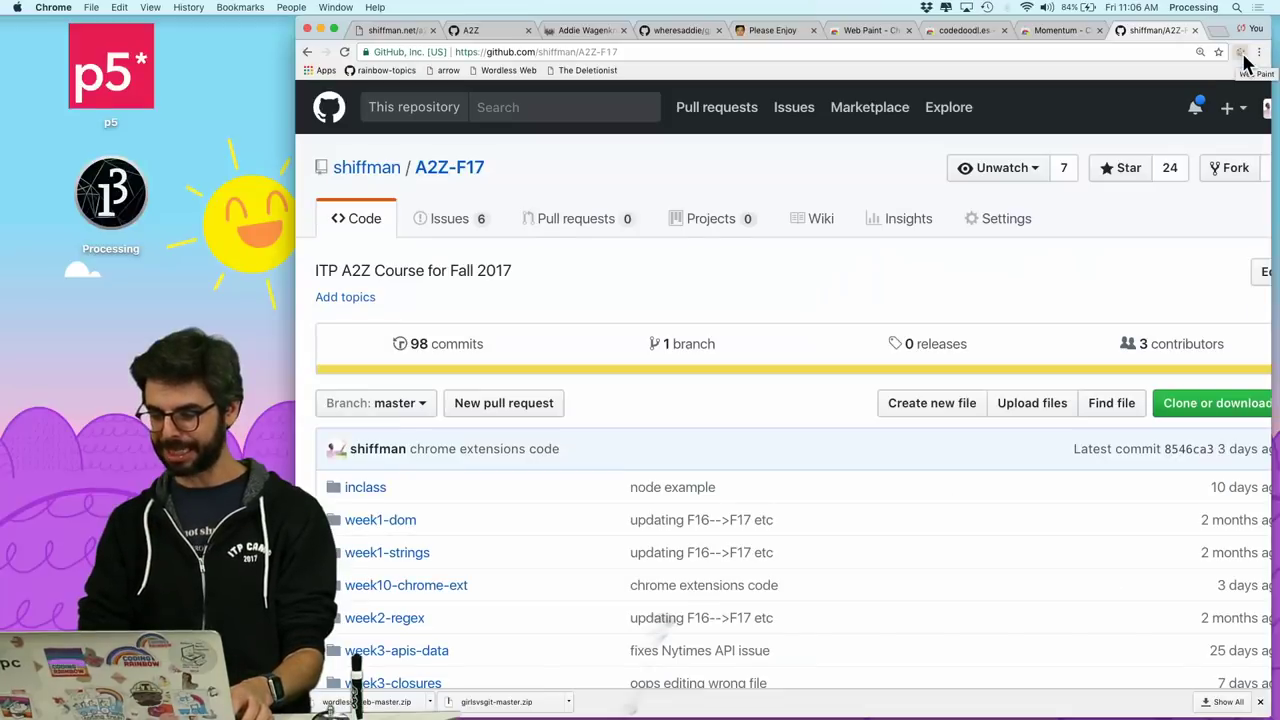
left_click(1240, 52)
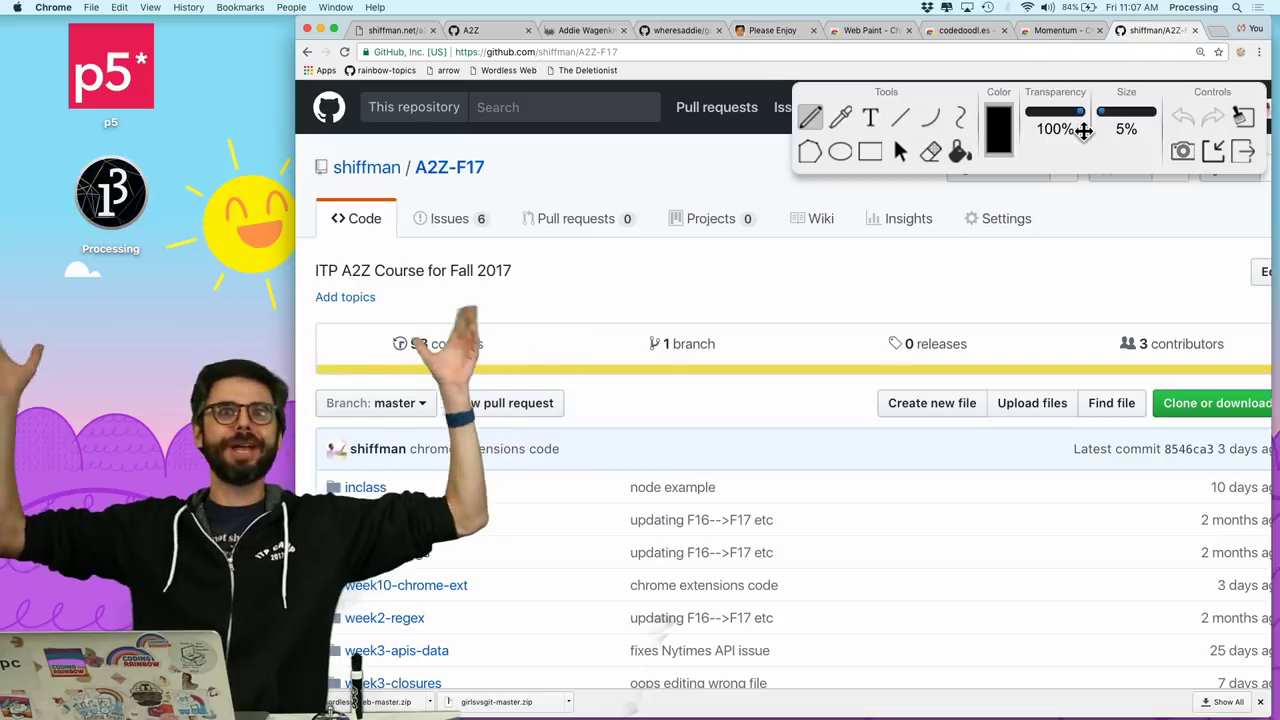
Draw three freehand pencil strokes and a rectangle over the upper part of the repository page with Web Paint
left_click(810, 122)
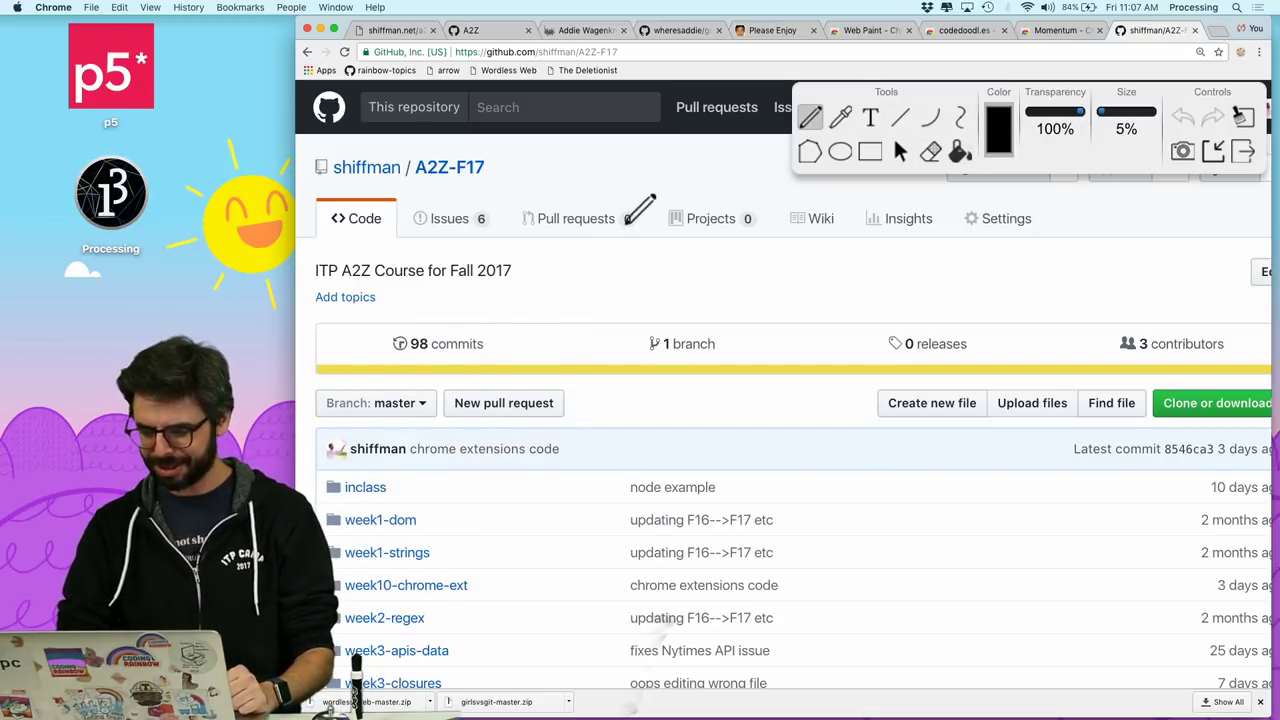
mouse_move(622, 199)
left_mouse_down()
mouse_move(646, 284)
mouse_move(700, 203)
left_mouse_up()
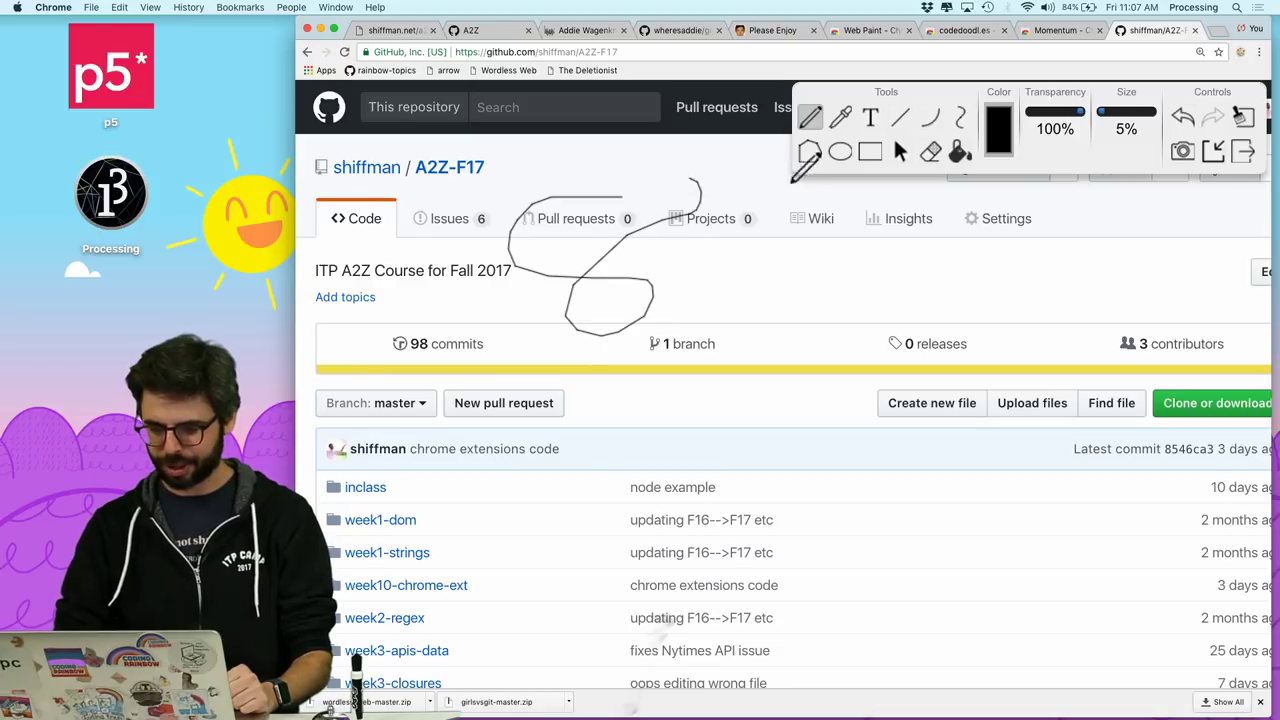
mouse_move(710, 306)
left_mouse_down()
mouse_move(615, 420)
mouse_move(455, 355)
mouse_move(482, 256)
left_mouse_up()
left_click_drag(414, 196, 580, 231)
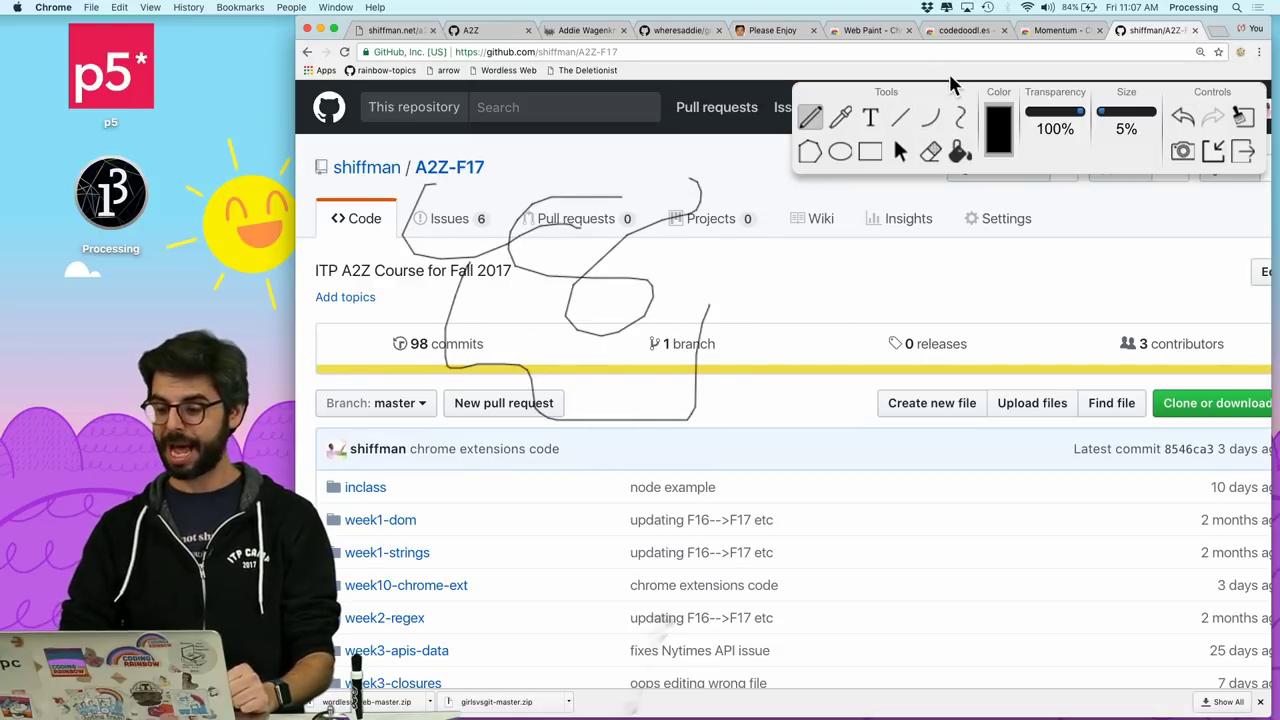
left_click(870, 151)
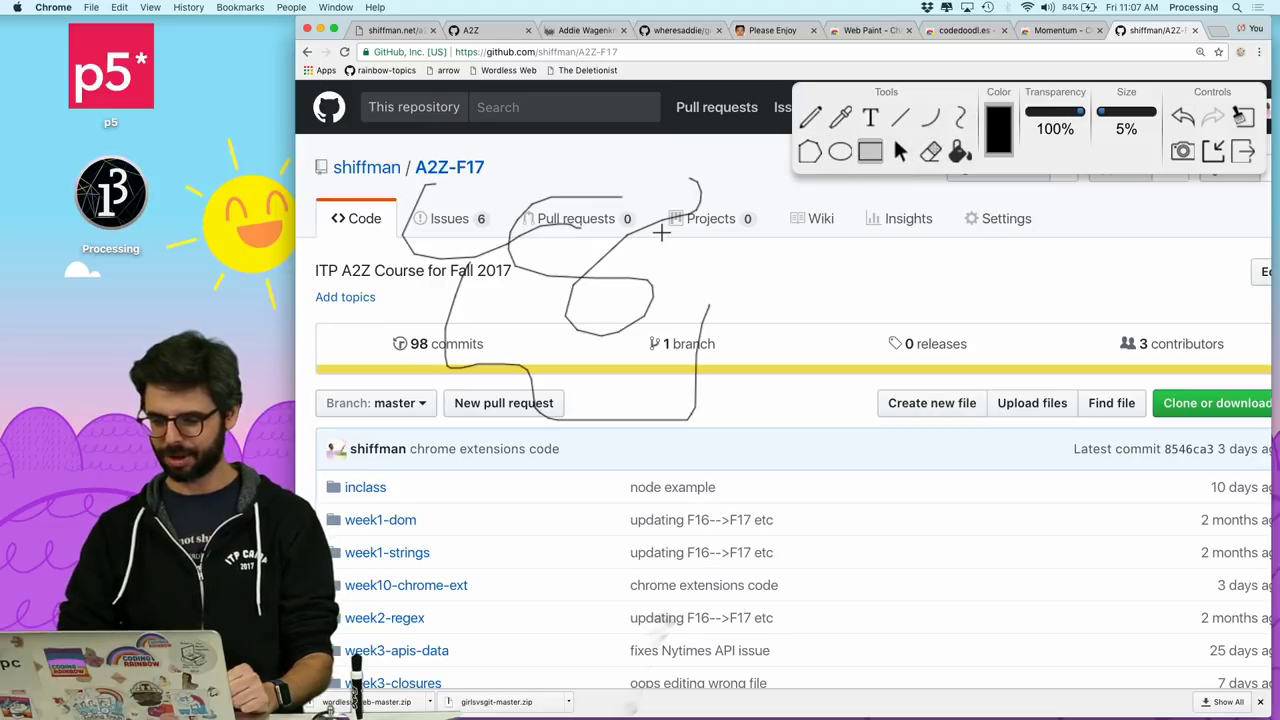
left_click_drag(364, 306, 500, 435)
Compare the codedoodl.es and Momentum extension listings with the browser's default new tab page
key("super+t")
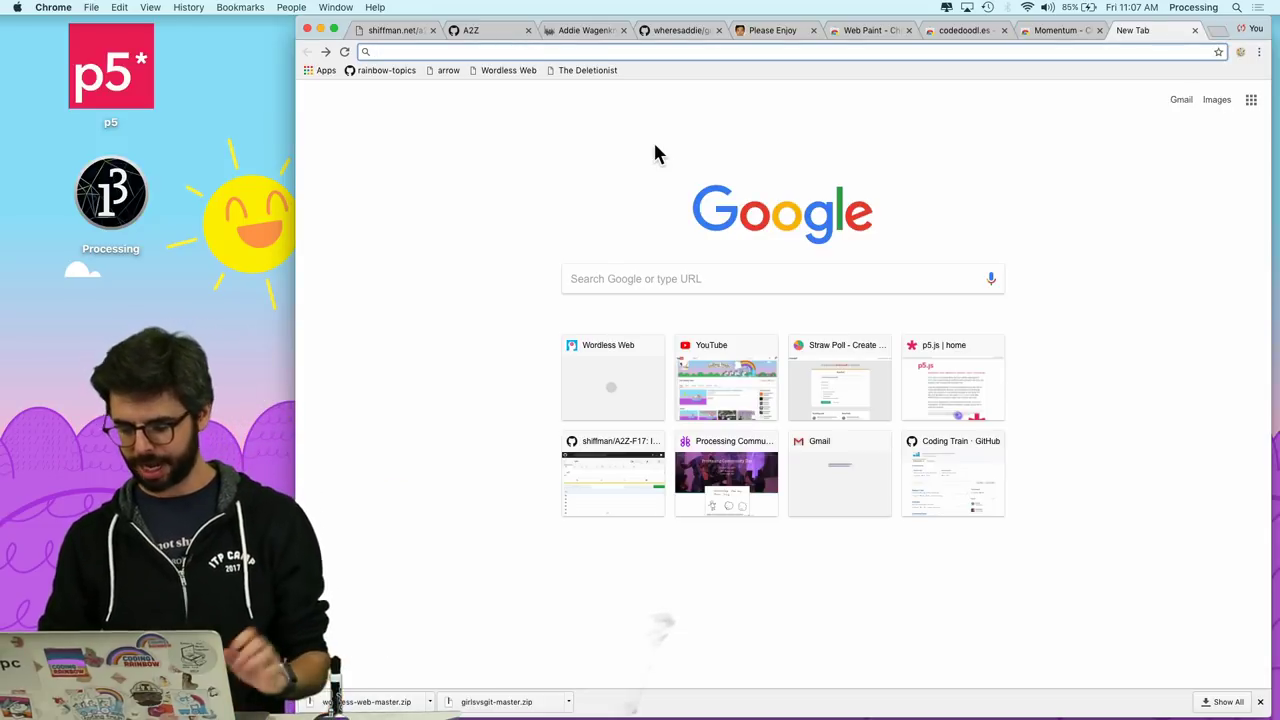
key("super+w")
left_click(1030, 30)
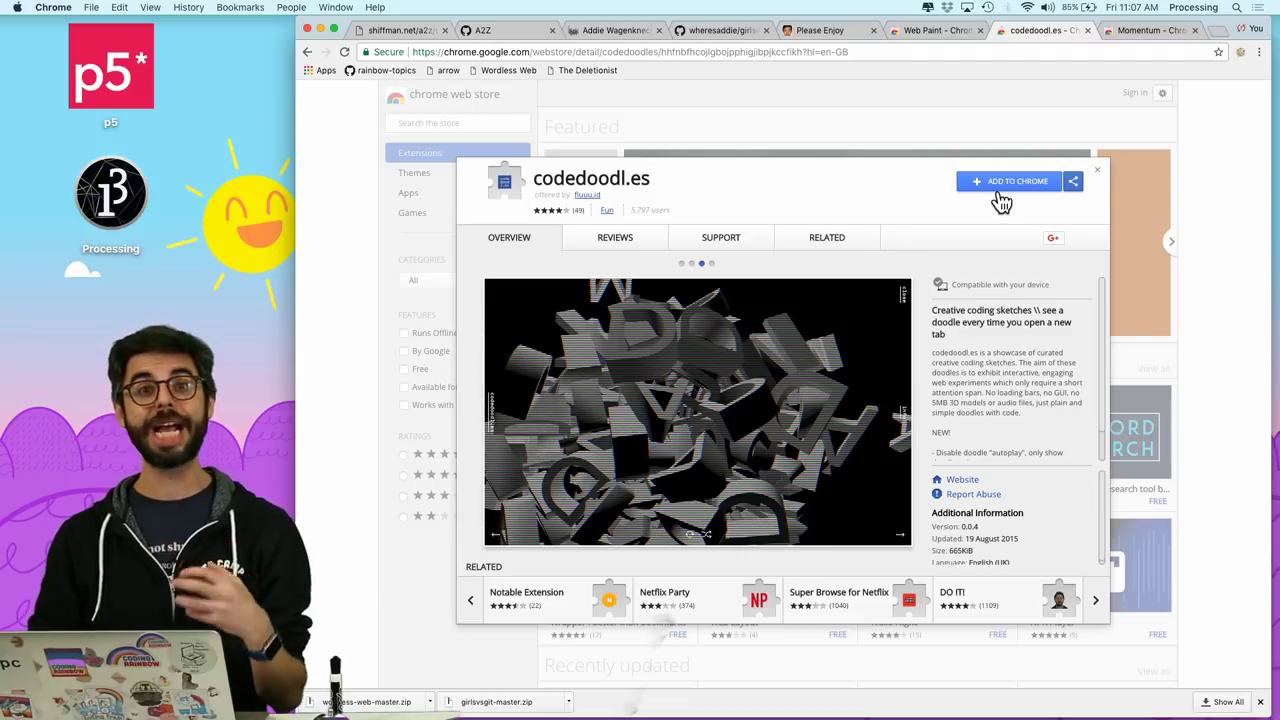
key("super+t")
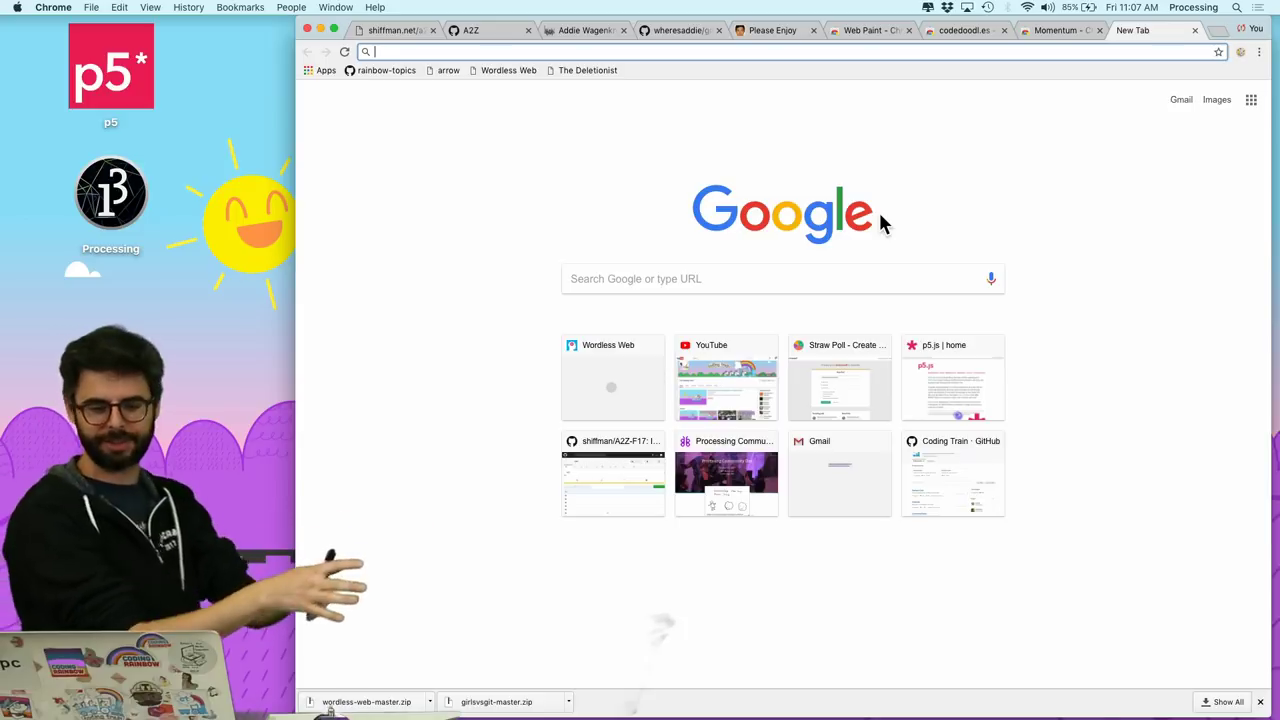
left_click(946, 32)
left_click(1056, 33)
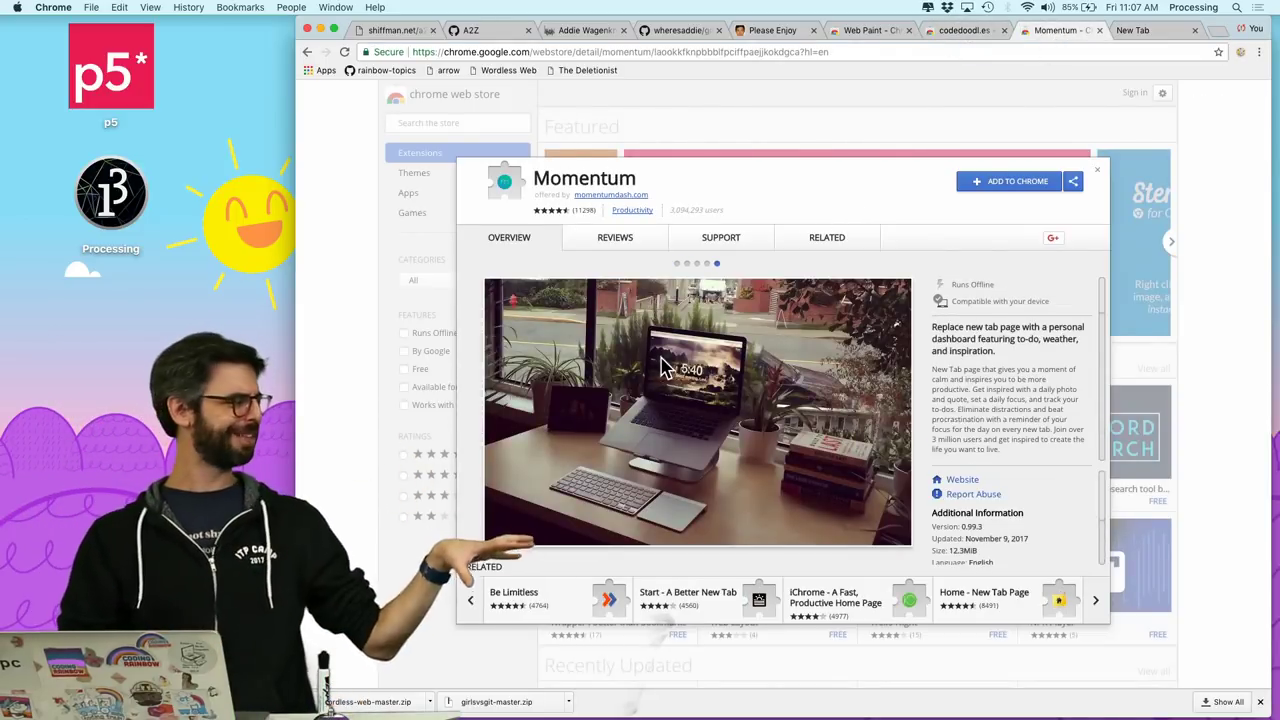
left_click(965, 33)
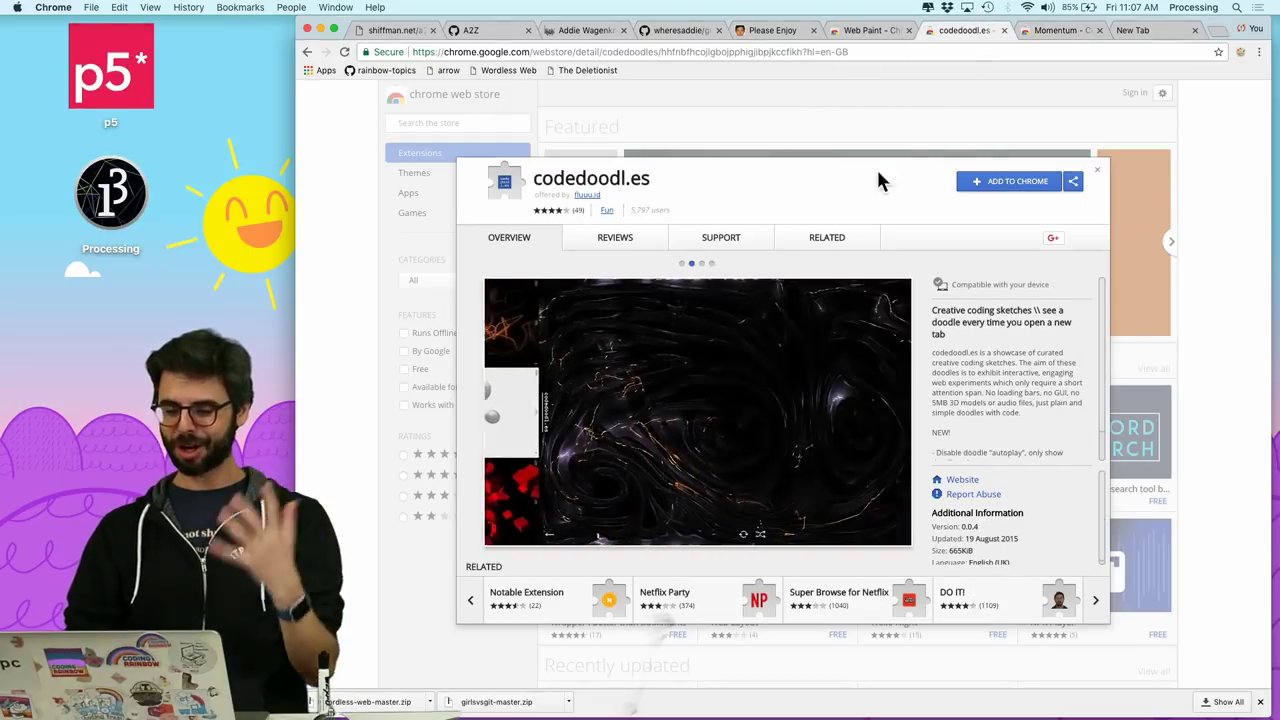
Install the codedoodl.es extension and open a new tab to show one of its doodles
left_click(1005, 183)
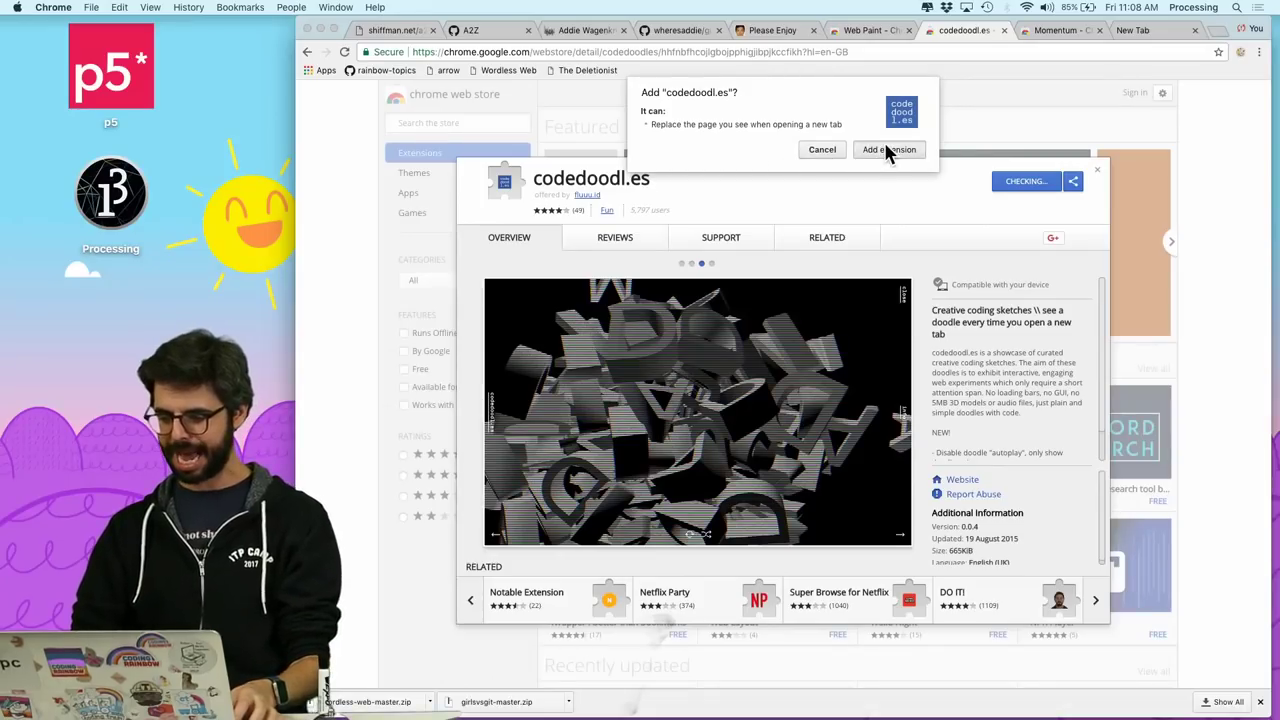
left_click(1052, 197)
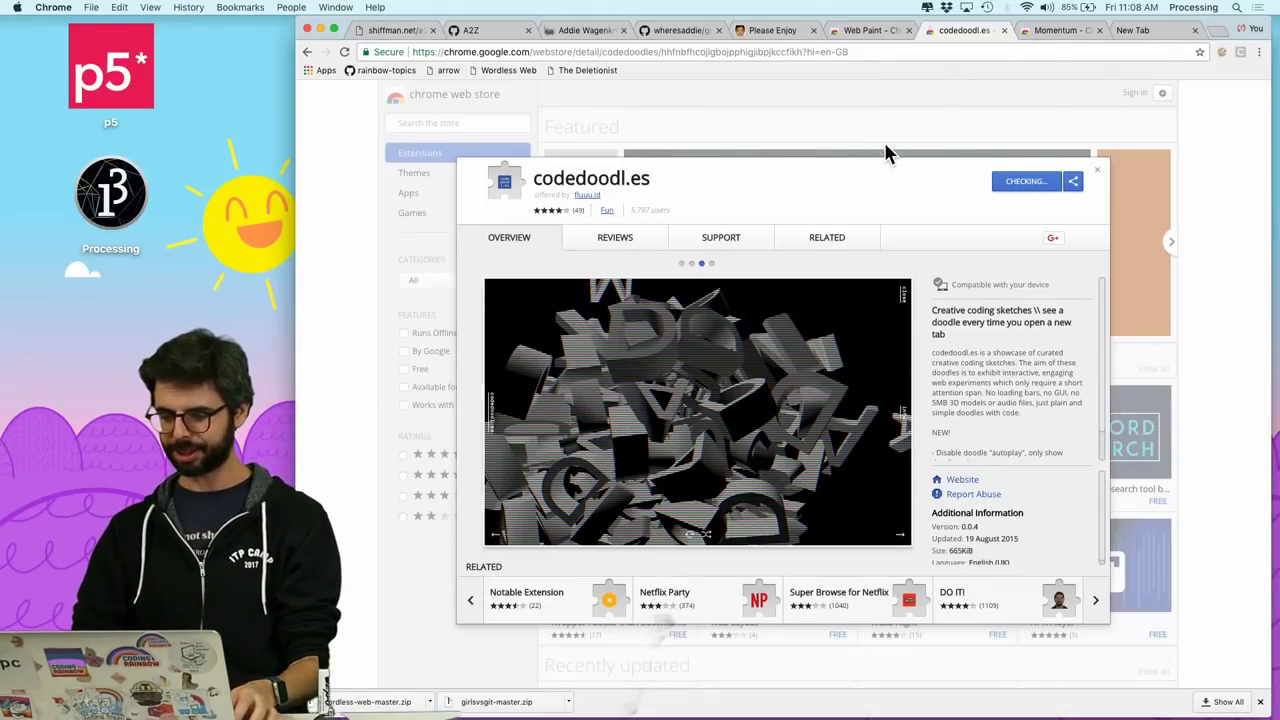
left_click(1243, 77)
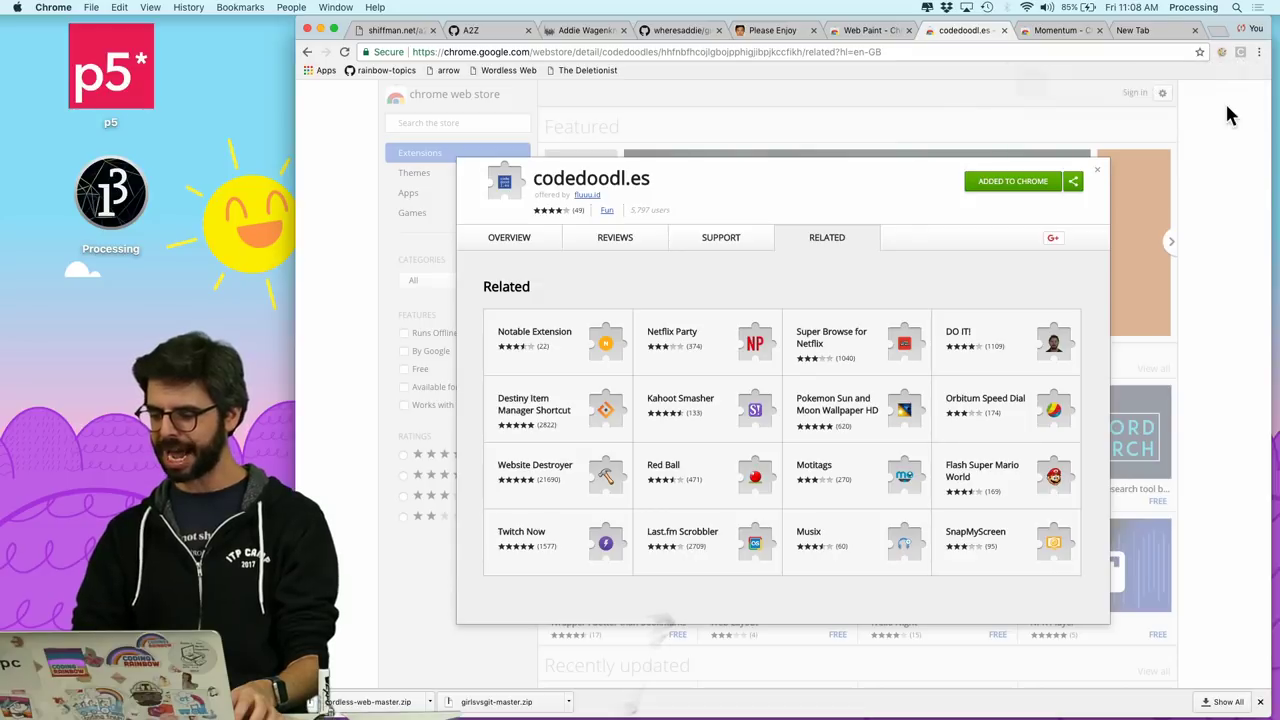
left_click(1229, 143)
key("super+t")
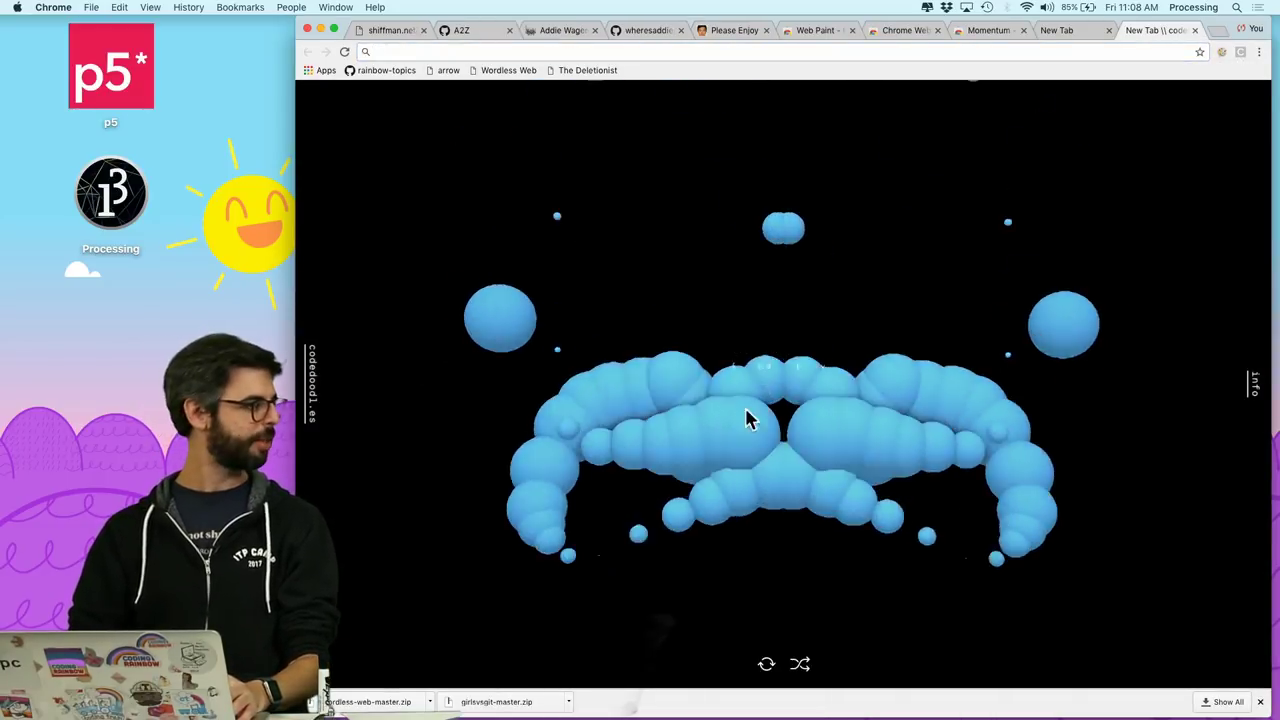
Open two more new tabs to show other codedoodl.es doodles
key("super+t")
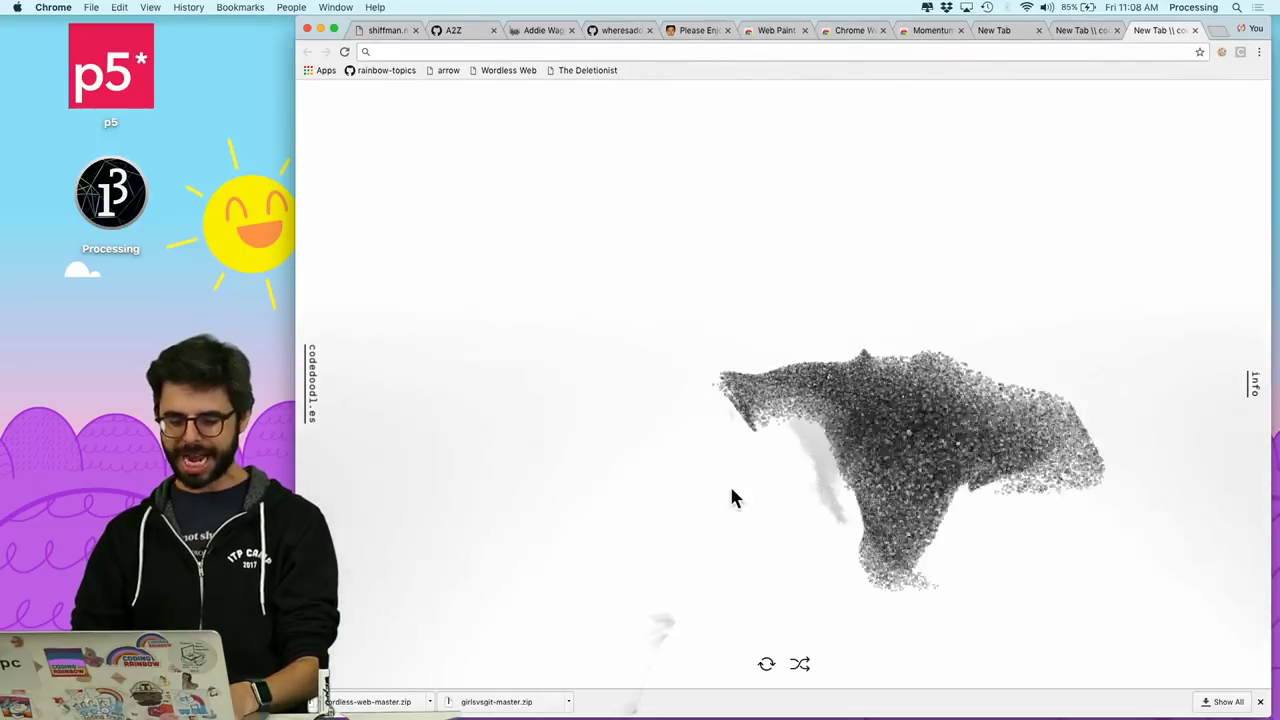
key("super+t")
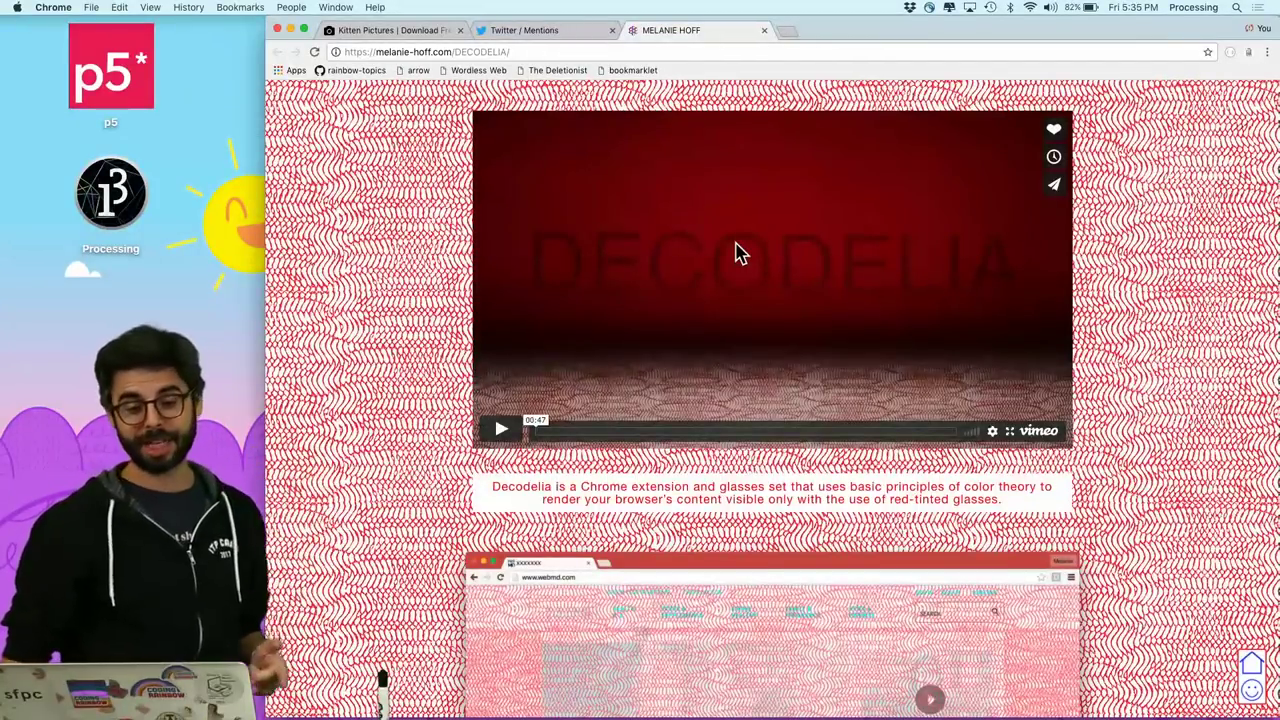
Skip the Decodelia video ahead to about 0:39 and look through the project images further down the page
scroll(766, 354, "down", 5)
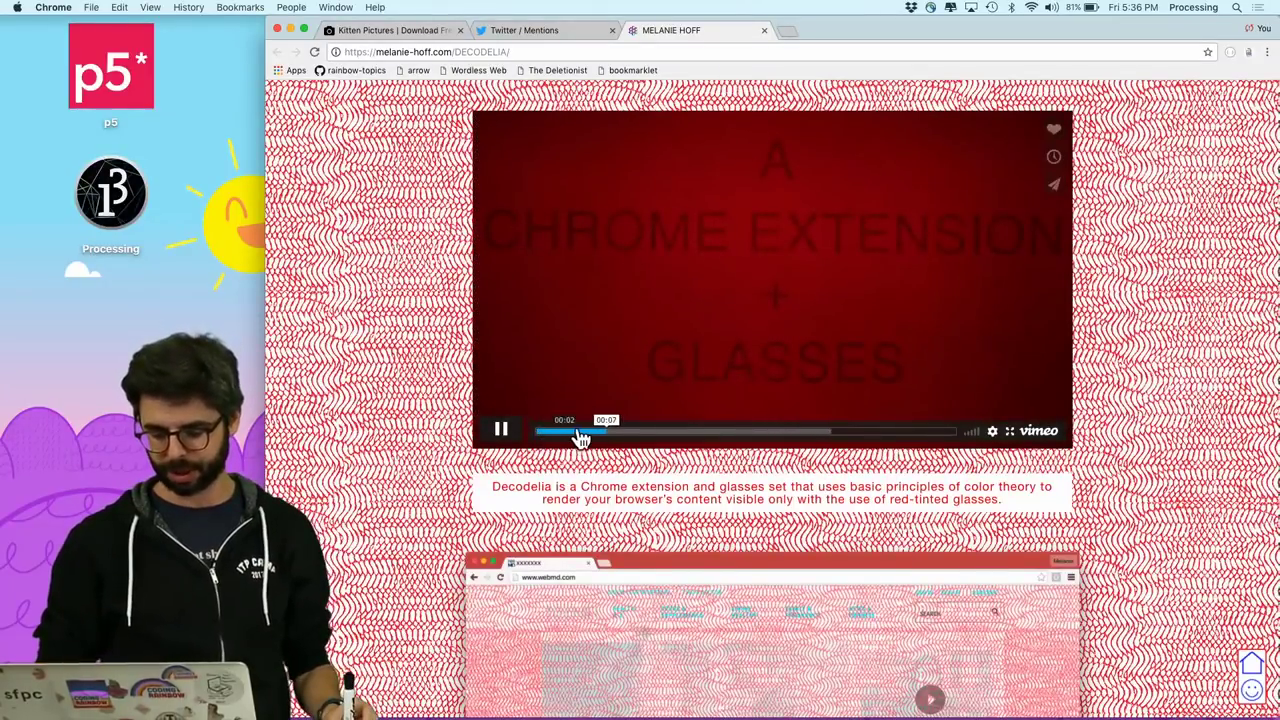
left_click_drag(622, 423, 920, 424)
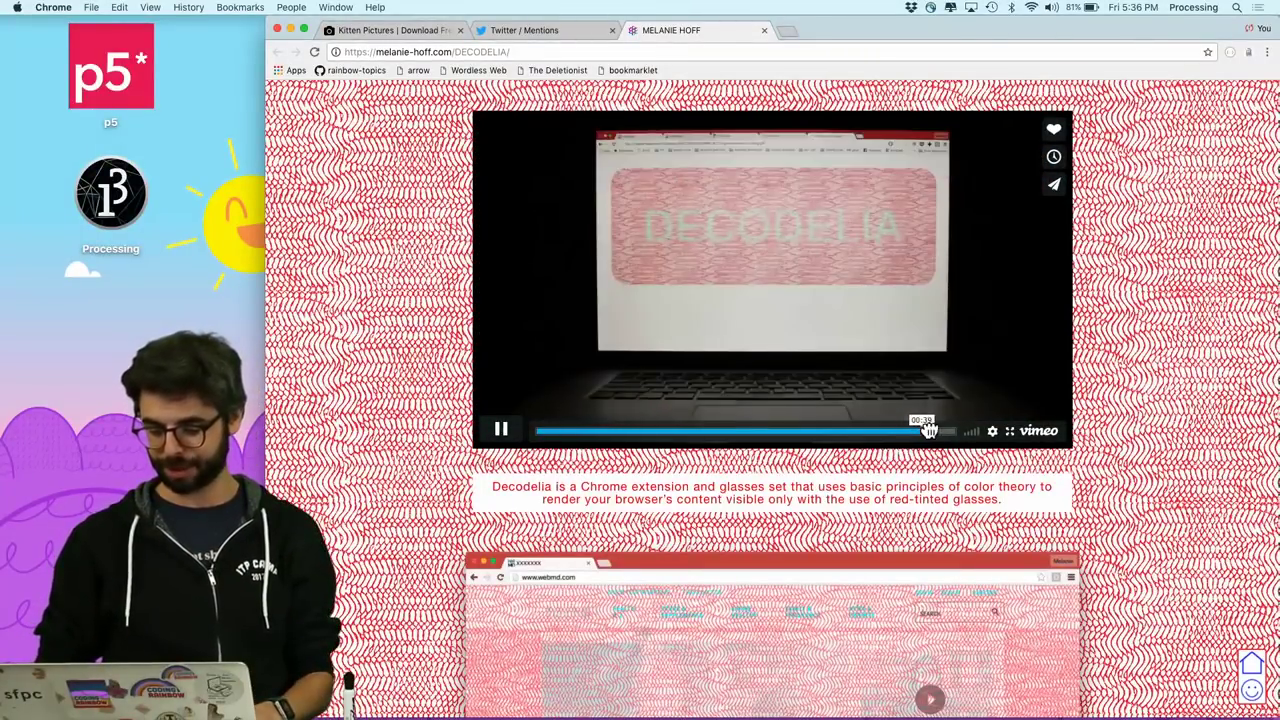
scroll(922, 488, "down", 10)
scroll(926, 497, "down", 15)
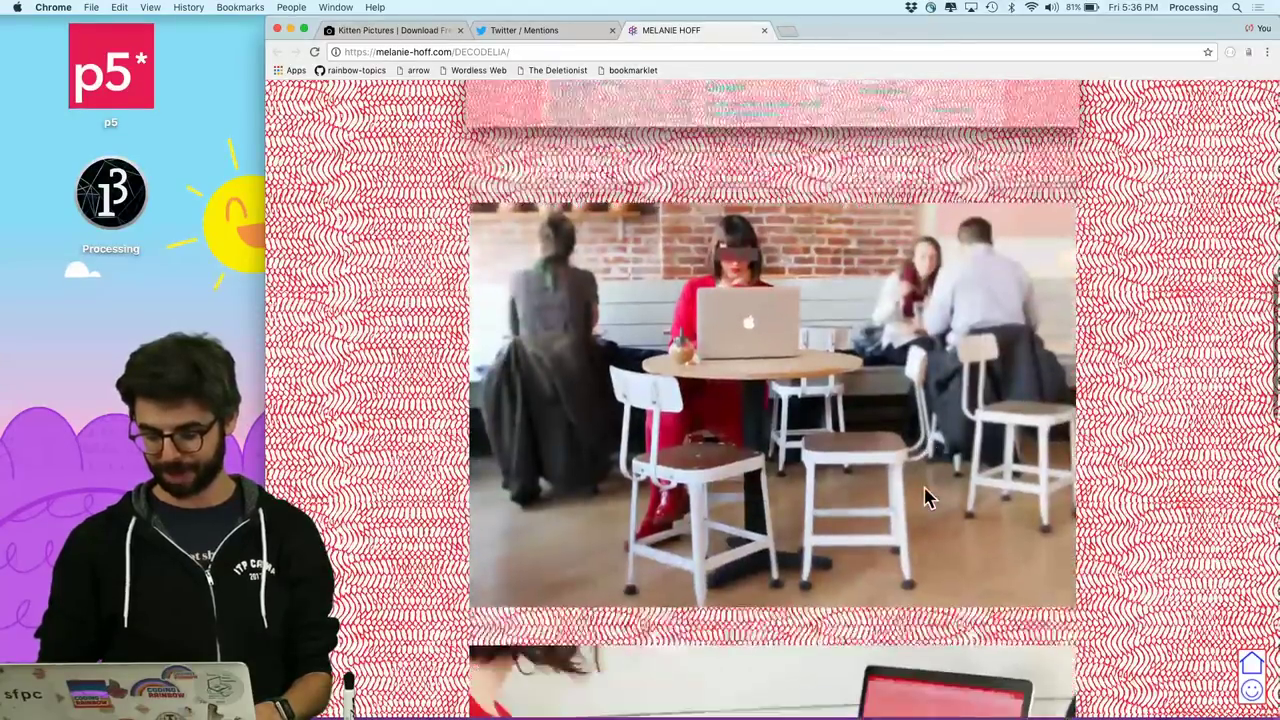
scroll(924, 490, "down", 10)
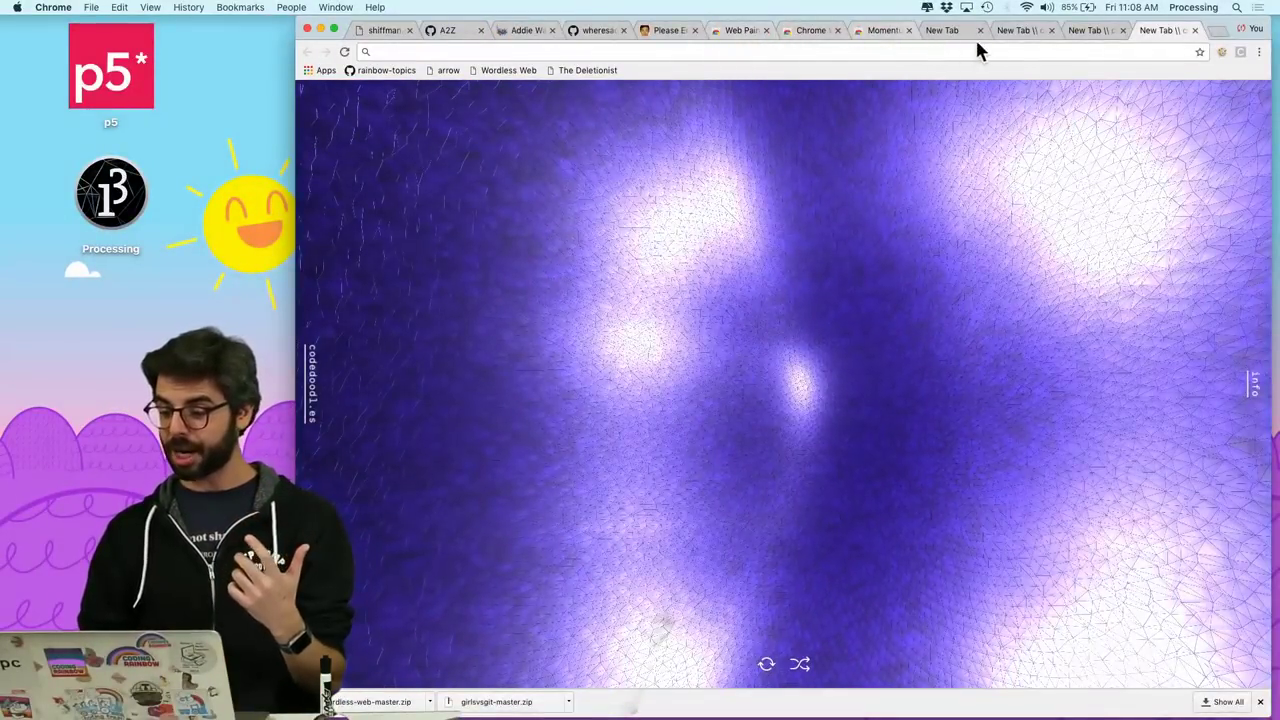
Return to the already open Wordless Web project page and examine its description and example images
left_click(741, 33)
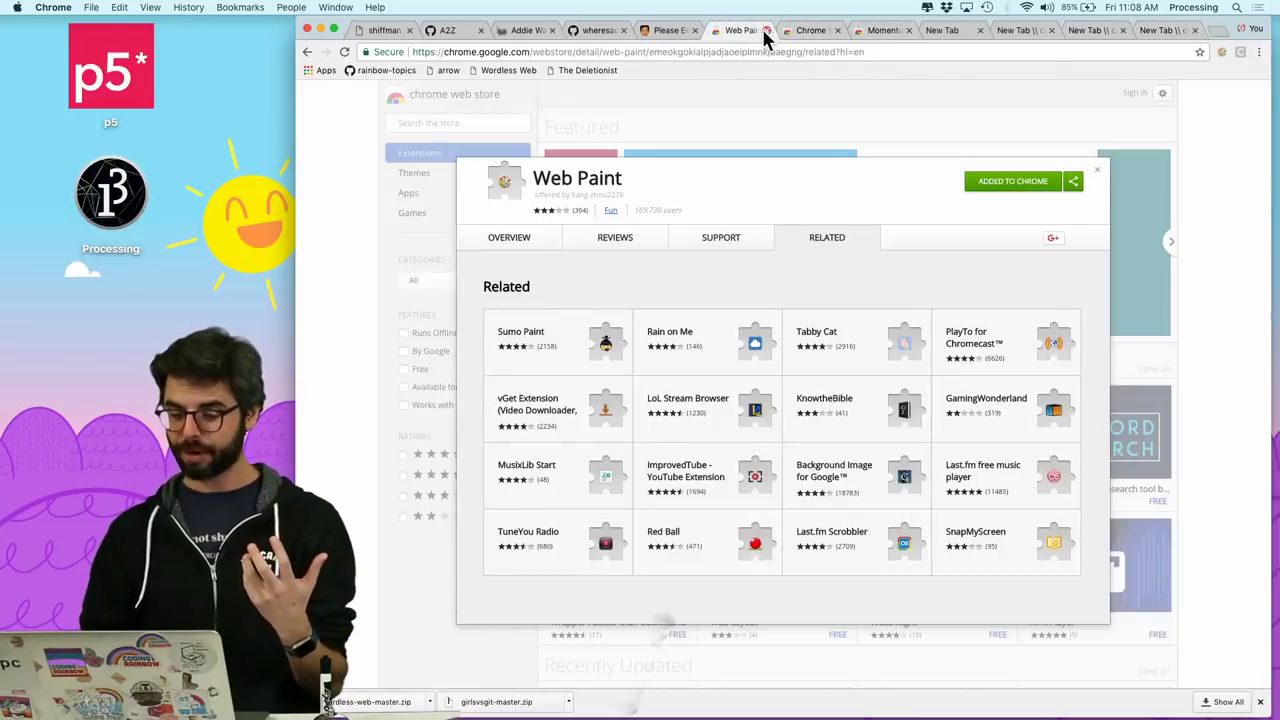
left_click(794, 33)
left_click(525, 31)
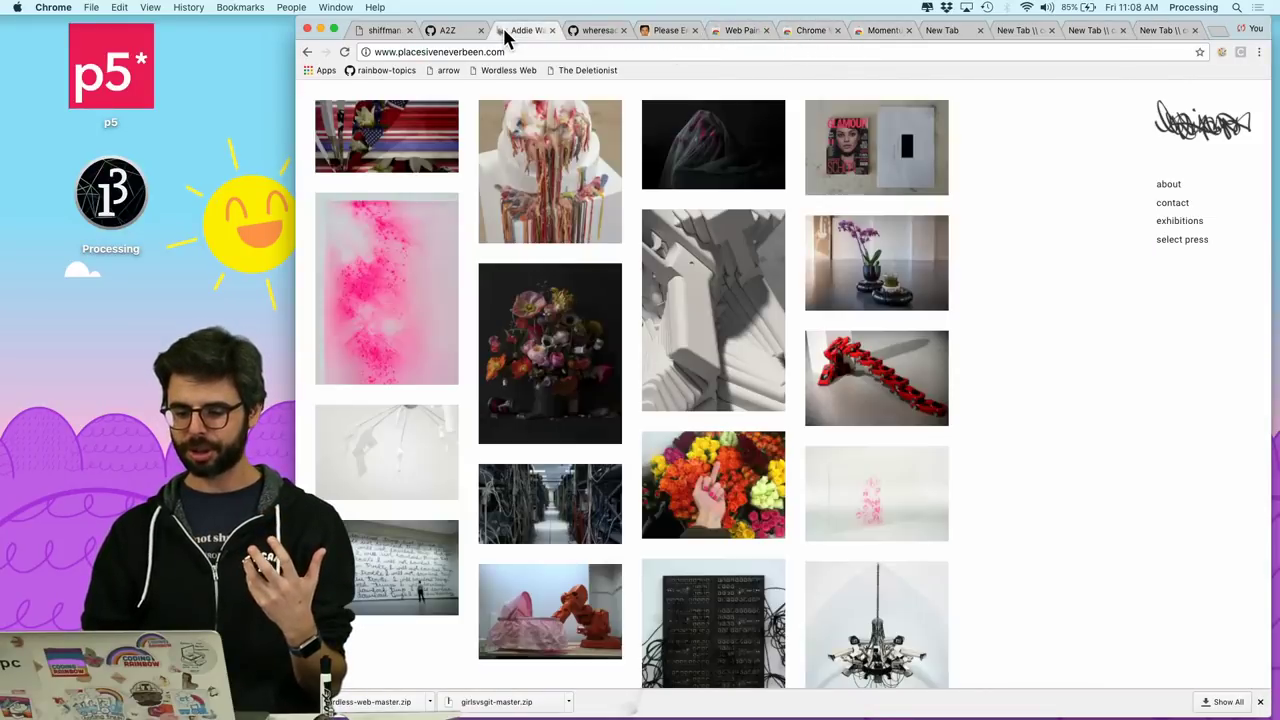
left_click(452, 33)
left_click(521, 33)
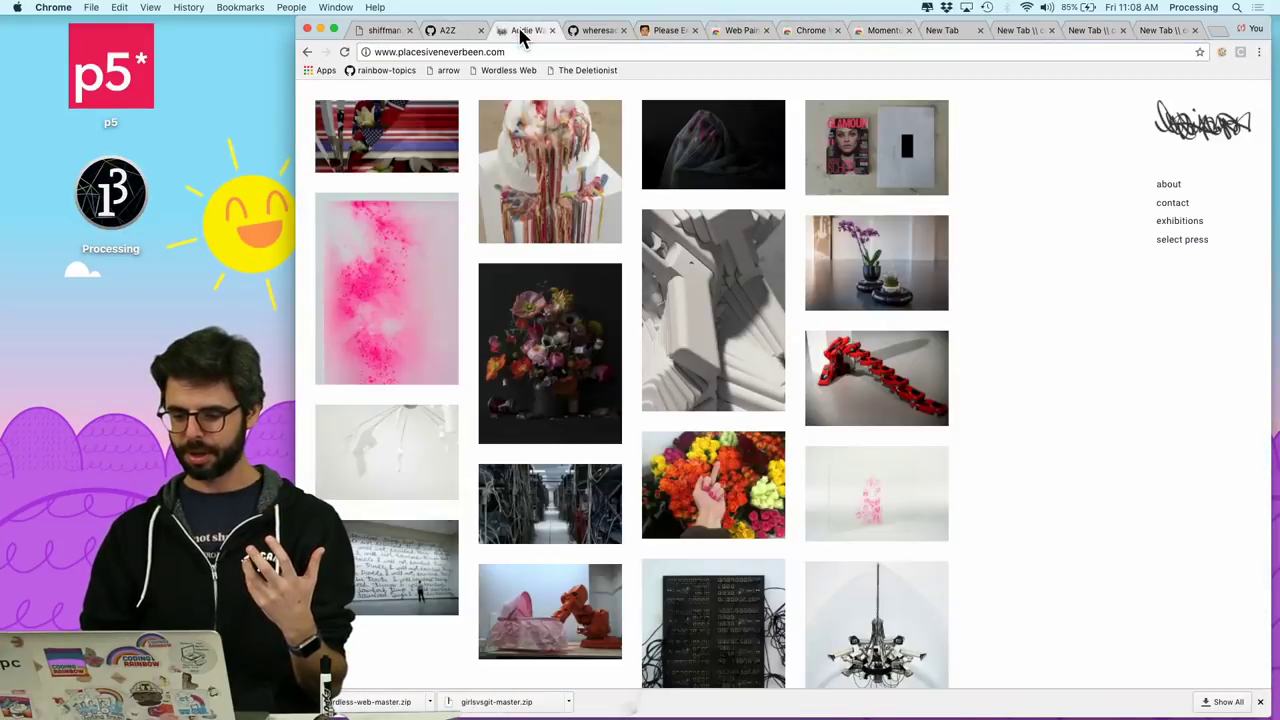
left_click(590, 33)
left_click(447, 33)
left_click(640, 33)
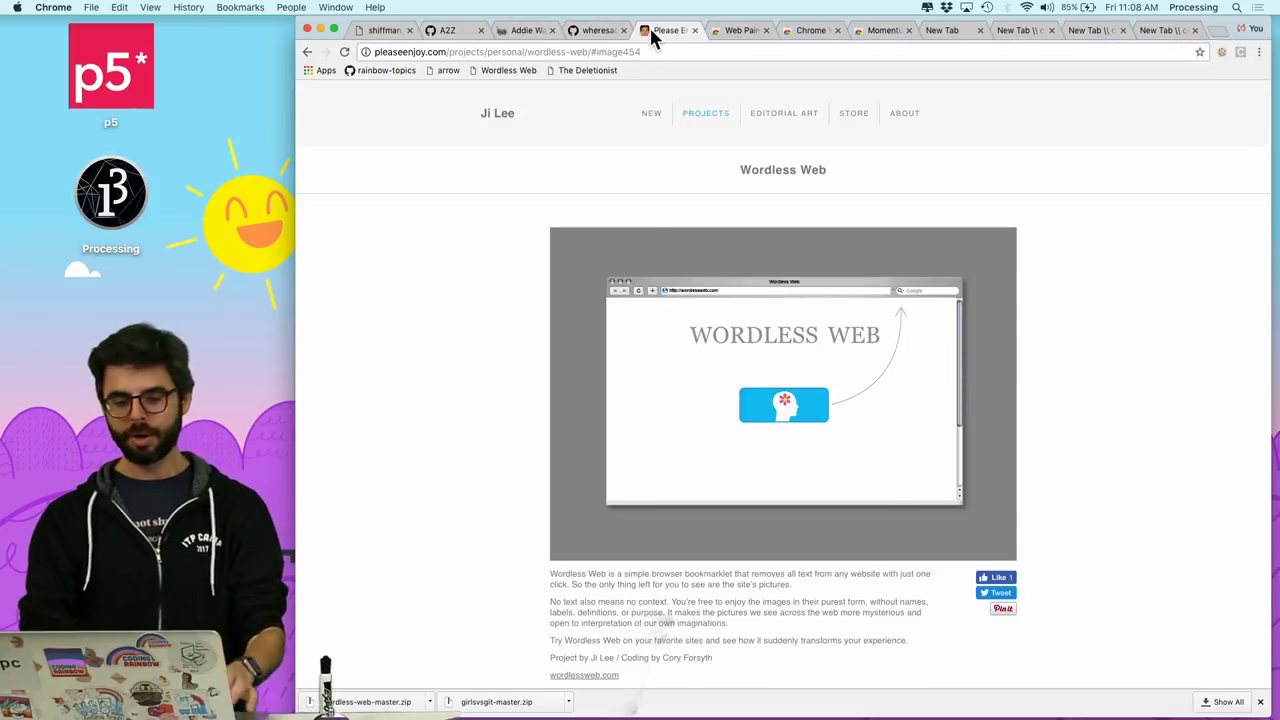
scroll(665, 384, "down", 2)
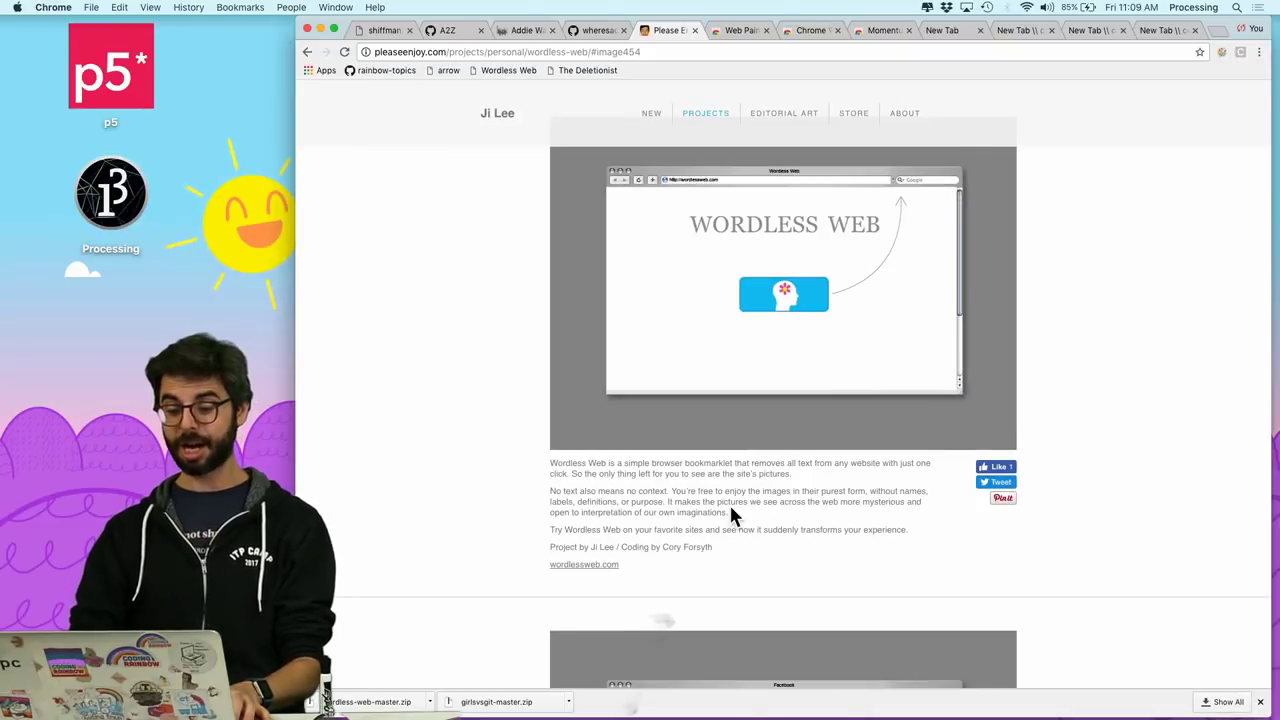
scroll(731, 506, "down", 5)
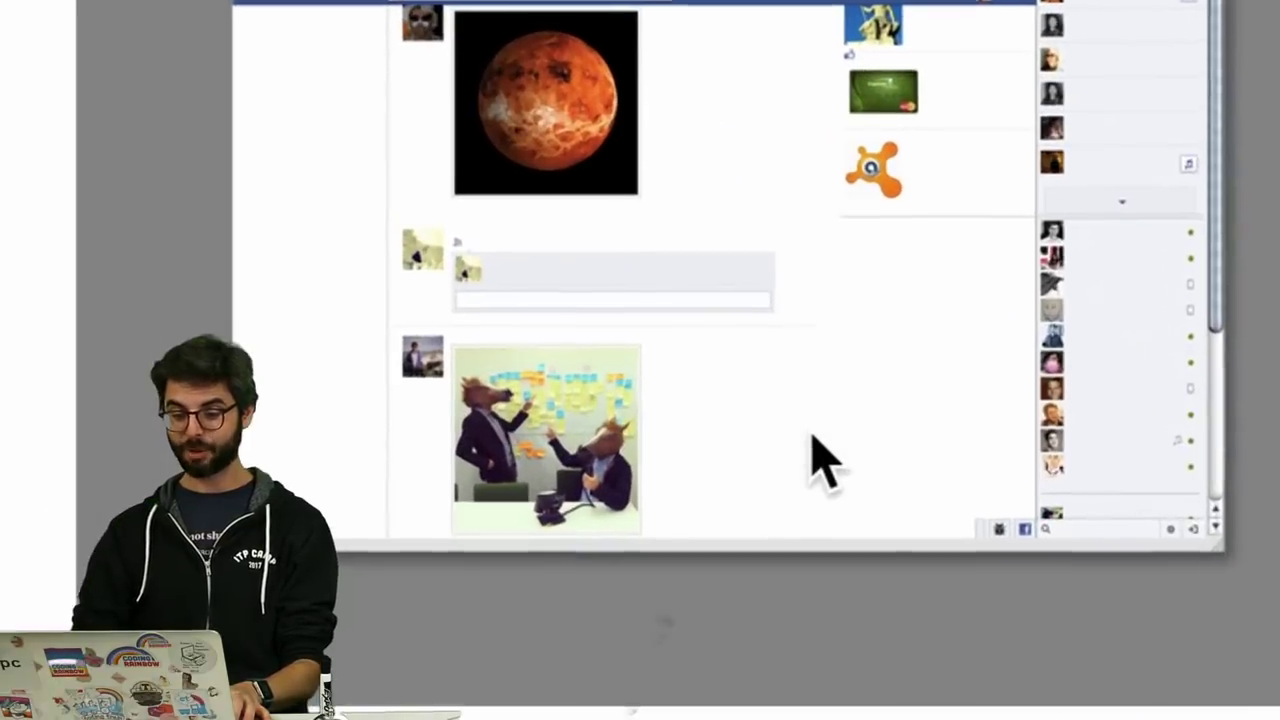